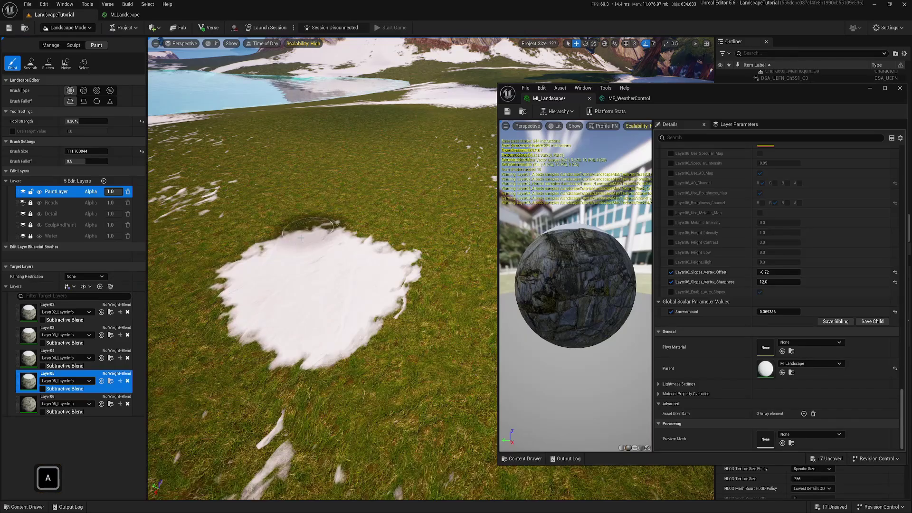
# Paint more Layer05 snow around the white patch on the grass near the lake.
pyautogui.moveTo(238, 204)
pyautogui.mouseDown()
pyautogui.moveTo(184, 197)
pyautogui.moveTo(228, 242)
pyautogui.moveTo(346, 326)
pyautogui.mouseUp()
pyautogui.press('a')
pyautogui.moveTo(346, 326)
pyautogui.mouseDown(button='right')
pyautogui.moveTo(380, 313)
pyautogui.moveTo(375, 302)
pyautogui.mouseUp(button='right')
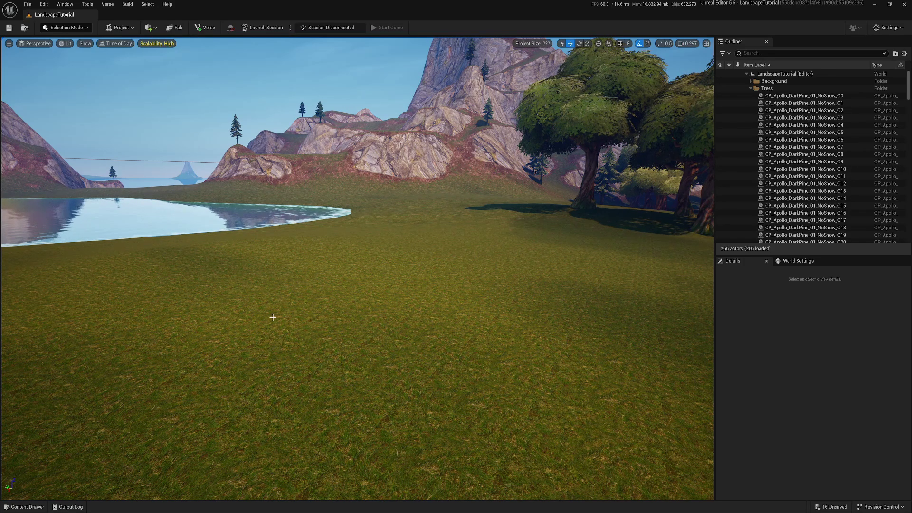
# Switch to Landscape mode, choose the Layer05 target layer and try to paint it on the grass.
pyautogui.click(66, 28)
pyautogui.click(95, 46)
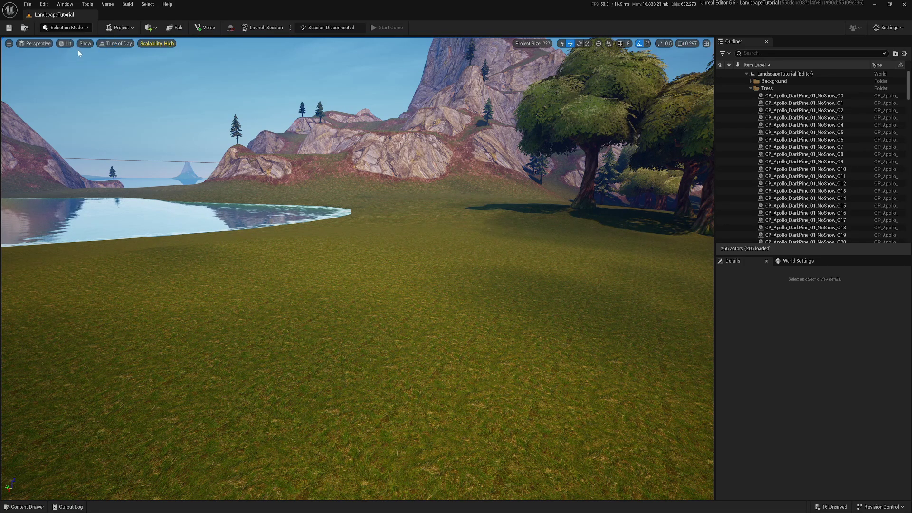
pyautogui.click(78, 397)
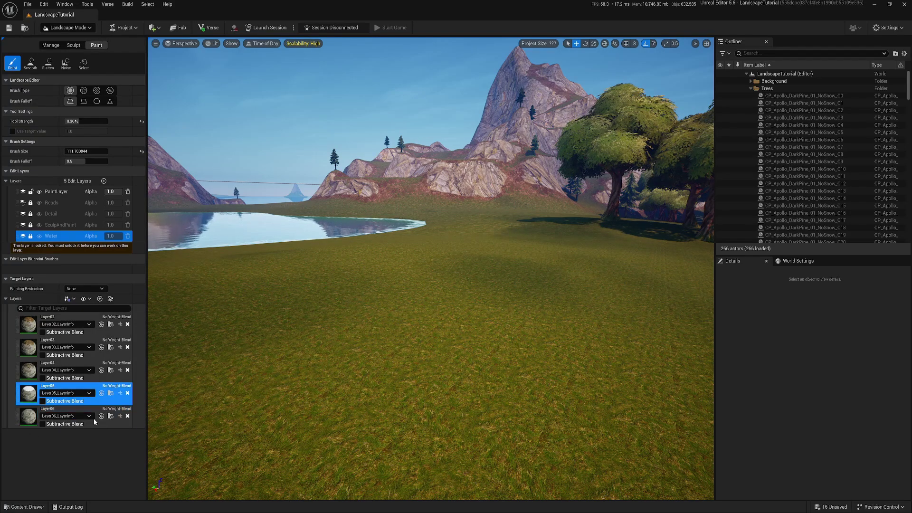
pyautogui.moveTo(468, 306); pyautogui.dragTo(463, 335, button='right')
pyautogui.click(427, 351)
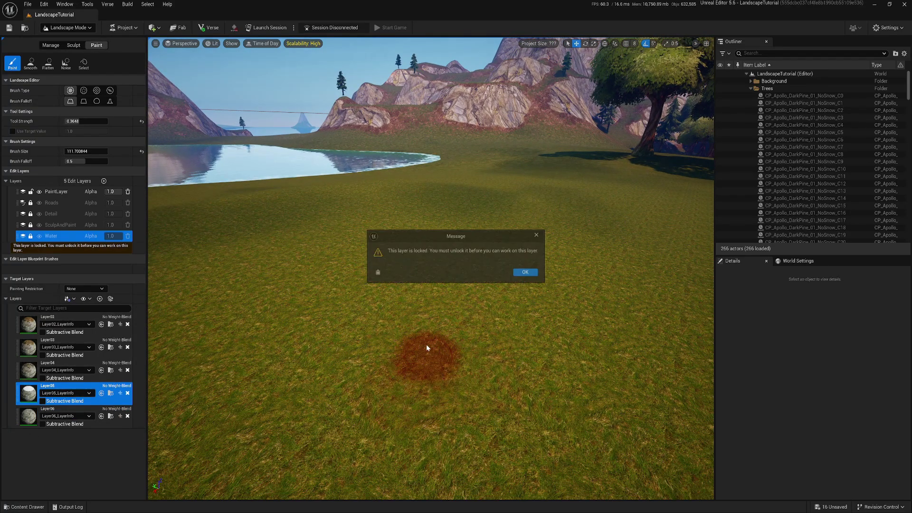
pyautogui.click(525, 272)
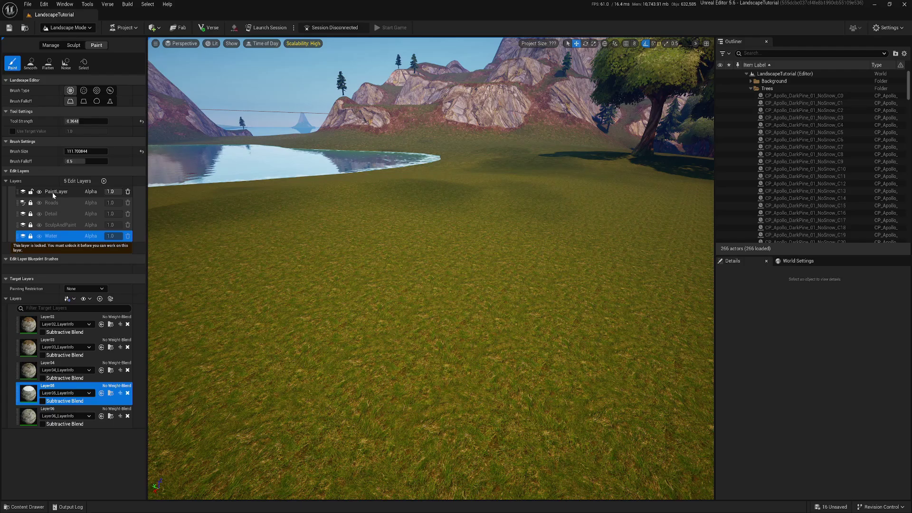
# Activate the PaintLayer edit layer and paint a patch of Layer05 snow on the grass in front of the lake.
pyautogui.click(53, 191)
pyautogui.moveTo(449, 320); pyautogui.dragTo(460, 382)
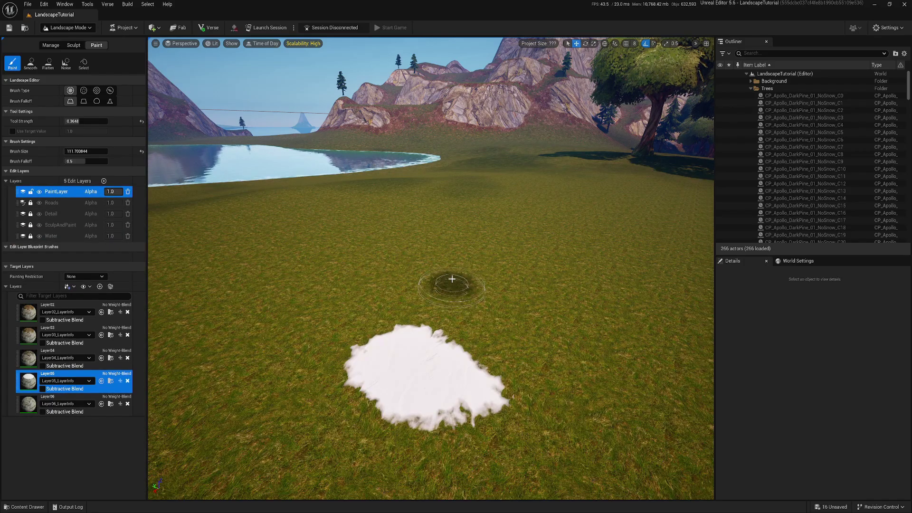
pyautogui.press('w')
pyautogui.moveTo(452, 279); pyautogui.dragTo(452, 335, button='right')
pyautogui.press('d')
pyautogui.moveTo(459, 313)
pyautogui.mouseDown()
pyautogui.moveTo(435, 237)
pyautogui.moveTo(316, 224)
pyautogui.moveTo(411, 175)
pyautogui.moveTo(537, 190)
pyautogui.moveTo(451, 165)
pyautogui.moveTo(488, 146)
pyautogui.moveTo(587, 225)
pyautogui.moveTo(478, 250)
pyautogui.moveTo(475, 237)
pyautogui.mouseUp()
pyautogui.press('d')
pyautogui.moveTo(475, 236); pyautogui.dragTo(441, 225, button='right')
pyautogui.press('q')
pyautogui.press('a')
pyautogui.press('s')
pyautogui.moveTo(441, 323); pyautogui.dragTo(506, 236, button='right')
pyautogui.press('d')
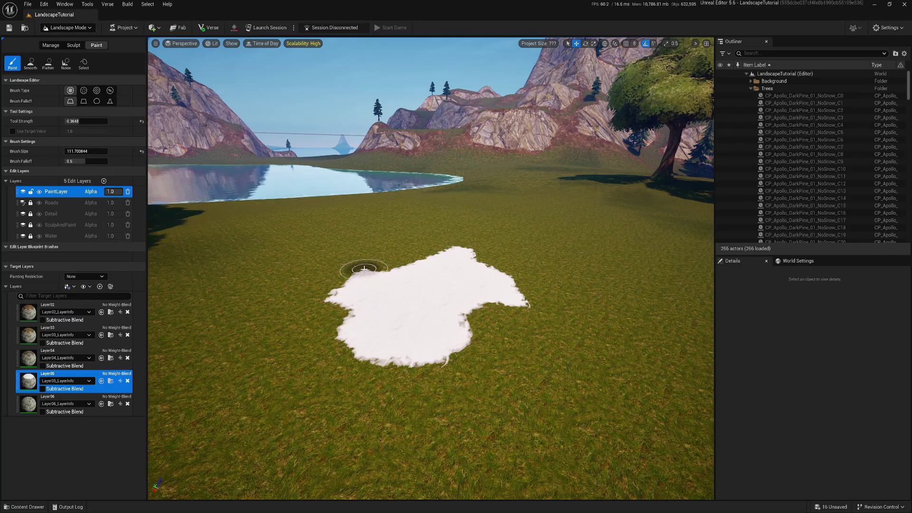
# Erase the painted snow patch from the grass and return to Selection mode.
pyautogui.press('a')
pyautogui.moveTo(359, 315); pyautogui.dragTo(380, 365, button='right')
pyautogui.press('w')
pyautogui.press('d')
pyautogui.press('s')
pyautogui.moveTo(426, 359)
pyautogui.keyDown('shift'); pyautogui.mouseDown()
pyautogui.moveTo(399, 318)
pyautogui.moveTo(323, 278)
pyautogui.moveTo(358, 228)
pyautogui.moveTo(273, 252)
pyautogui.moveTo(441, 202)
pyautogui.moveTo(385, 241)
pyautogui.moveTo(456, 290)
pyautogui.moveTo(479, 261)
pyautogui.moveTo(427, 220)
pyautogui.moveTo(504, 219)
pyautogui.moveTo(536, 247)
pyautogui.moveTo(503, 226)
pyautogui.moveTo(421, 305)
pyautogui.moveTo(380, 246)
pyautogui.mouseUp(); pyautogui.keyUp('shift')
pyautogui.click(68, 30)
pyautogui.click(65, 40)
# Select the parent Landscape actor, open its MI_Landscape material instance and dock it beside the M_Landscape editor.
pyautogui.moveTo(190, 190); pyautogui.dragTo(185, 118, button='right')
pyautogui.press('a')
pyautogui.press('s')
pyautogui.press('q')
pyautogui.press('e')
pyautogui.moveTo(256, 256); pyautogui.dragTo(311, 282, button='right')
pyautogui.press('w')
pyautogui.press('s')
pyautogui.press('d')
pyautogui.press('q')
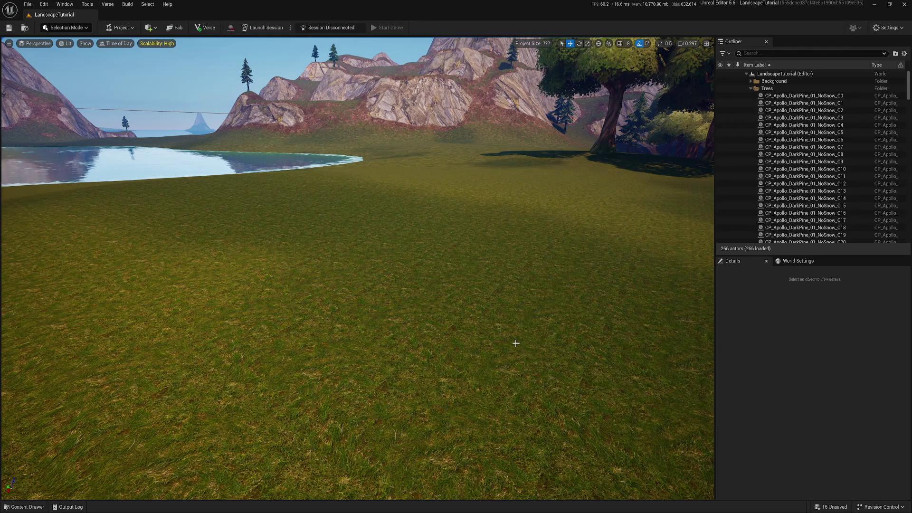
pyautogui.click(403, 273)
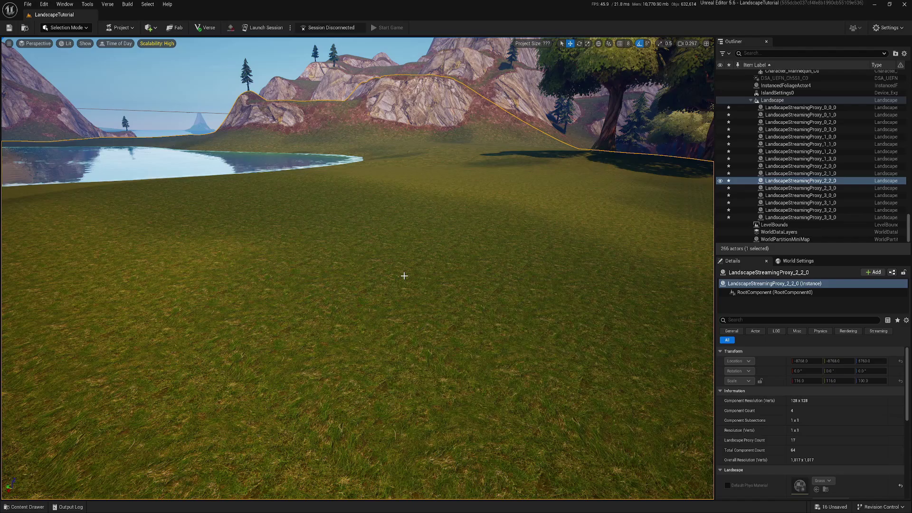
pyautogui.click(771, 101)
pyautogui.scroll(-5, 807, 372)
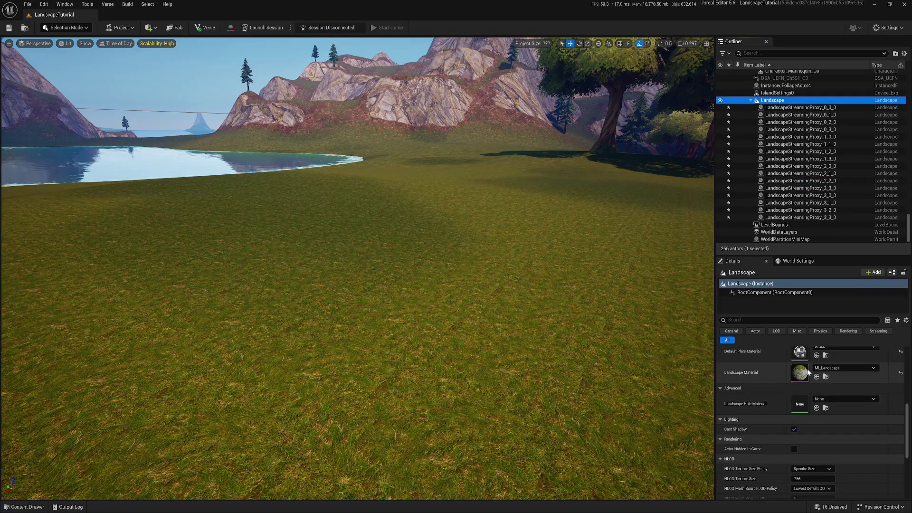
pyautogui.click(801, 376)
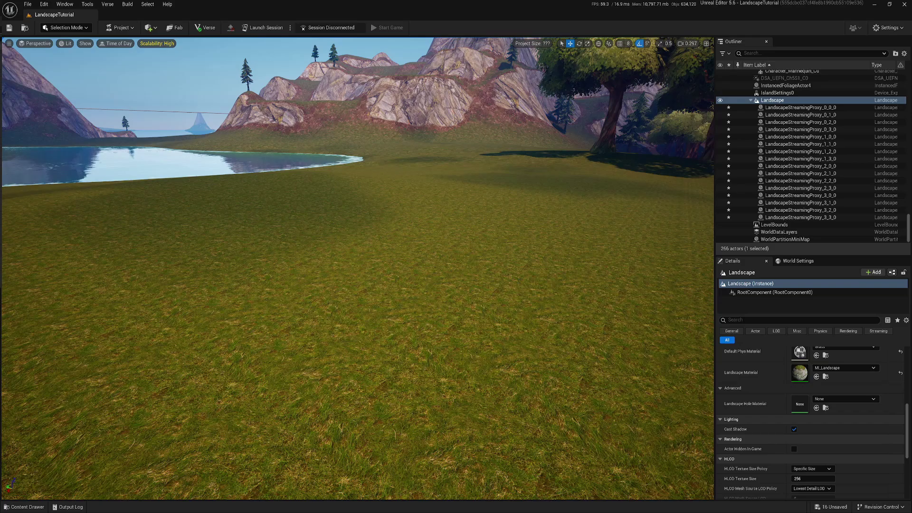
pyautogui.scroll(-20, 548, 411)
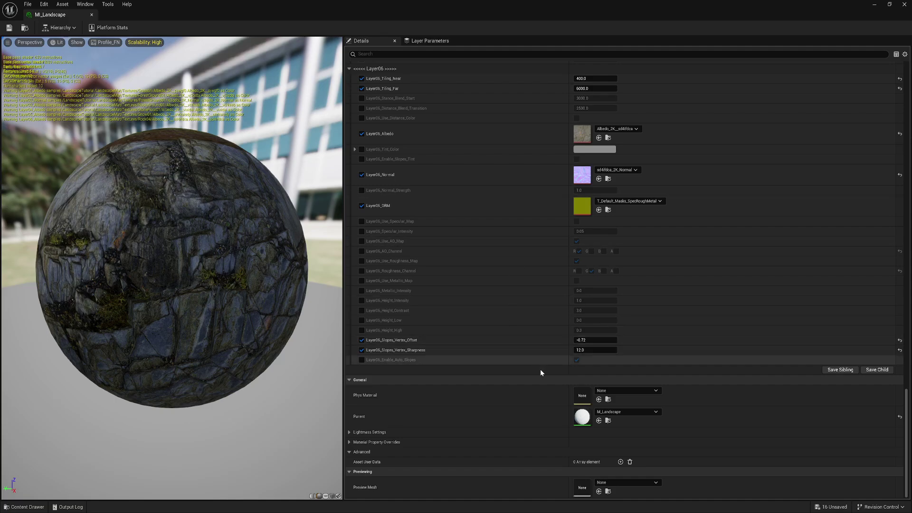
pyautogui.moveTo(280, 14); pyautogui.dragTo(230, 20)
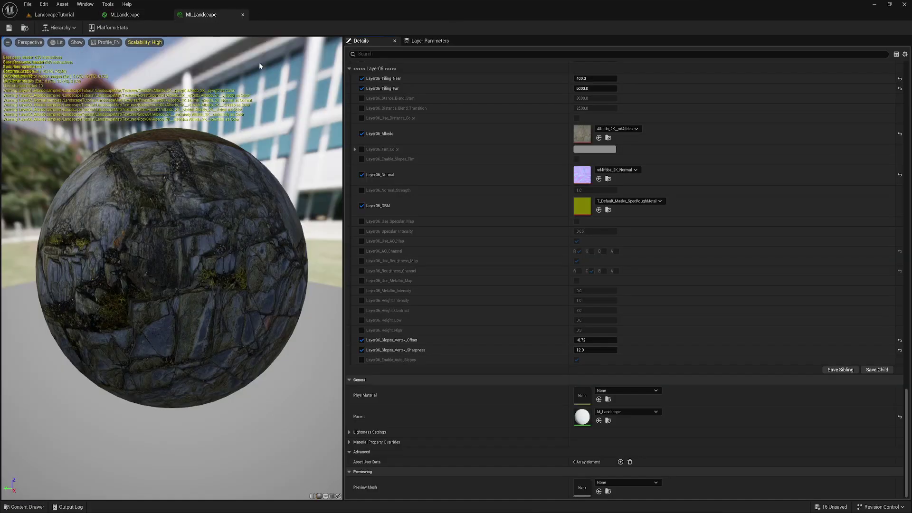
# Examine how the MF_Layer05 and Layer05 sample nodes are wired in the M_Landscape material graph.
pyautogui.click(122, 17)
pyautogui.moveTo(187, 236); pyautogui.dragTo(414, 209, button='right')
pyautogui.scroll(-4, 427, 240)
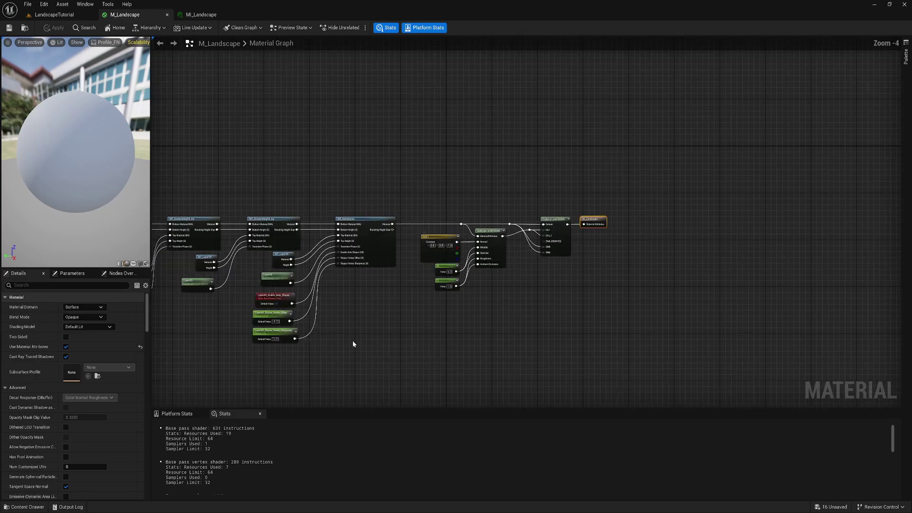
pyautogui.moveTo(398, 281); pyautogui.dragTo(626, 215, button='right')
pyautogui.scroll(-1, 627, 213)
pyautogui.moveTo(533, 213); pyautogui.dragTo(469, 255, button='right')
pyautogui.scroll(5, 426, 242)
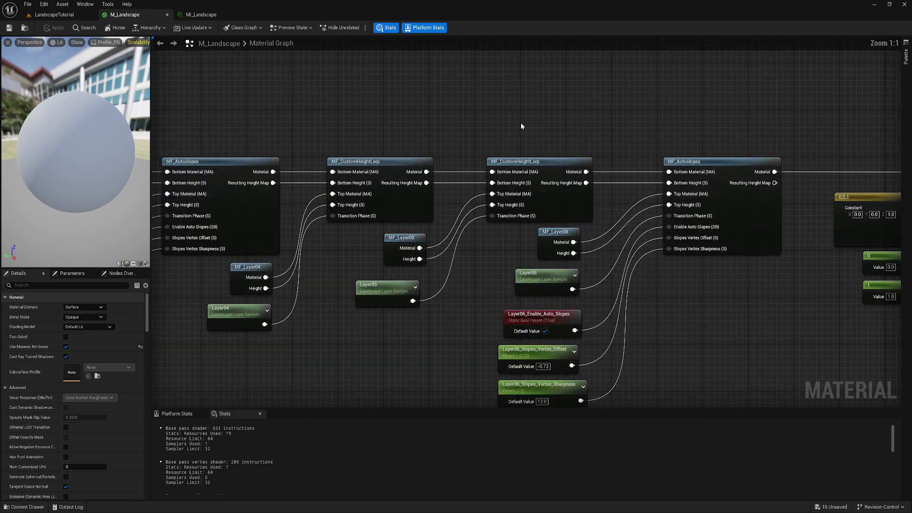
pyautogui.moveTo(522, 125); pyautogui.dragTo(462, 105, button='right')
pyautogui.moveTo(375, 304); pyautogui.dragTo(366, 285, button='right')
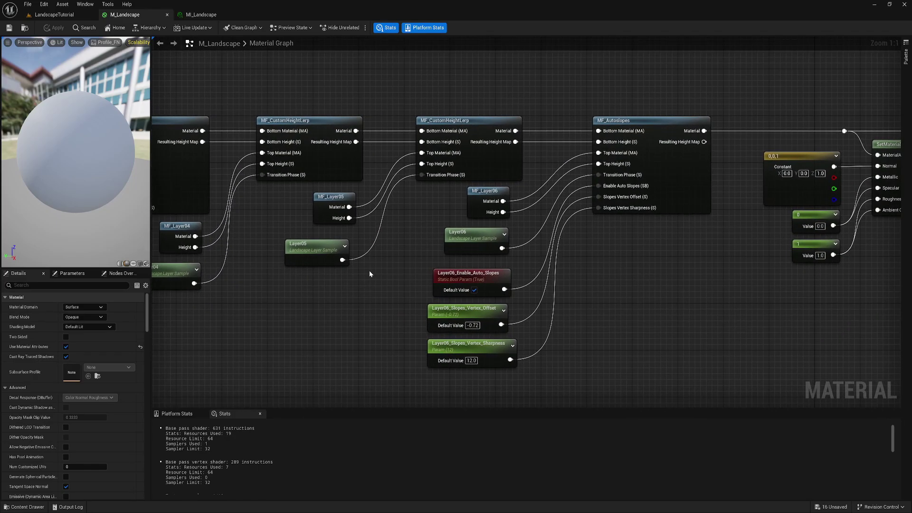
pyautogui.moveTo(336, 203); pyautogui.dragTo(336, 205)
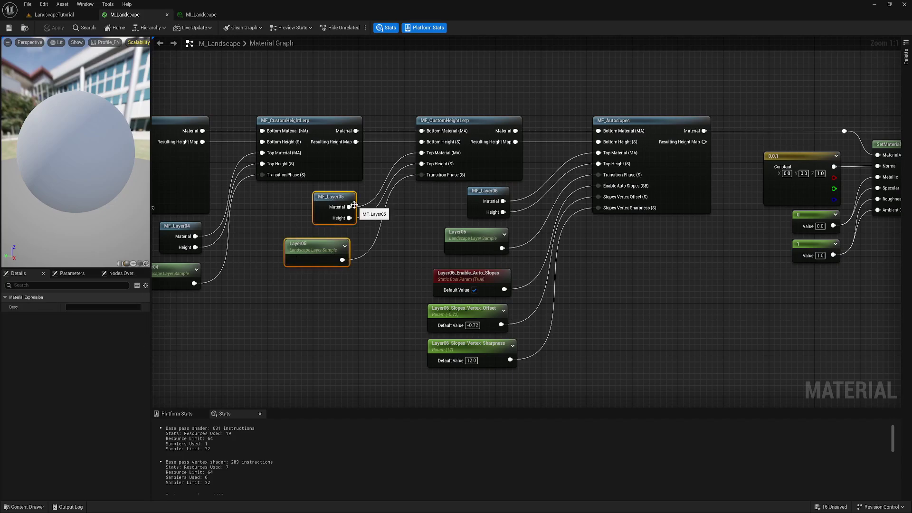
# Check the Layer05 parameter group in the MI_Landscape material instance.
pyautogui.click(209, 15)
pyautogui.scroll(-4, 412, 220)
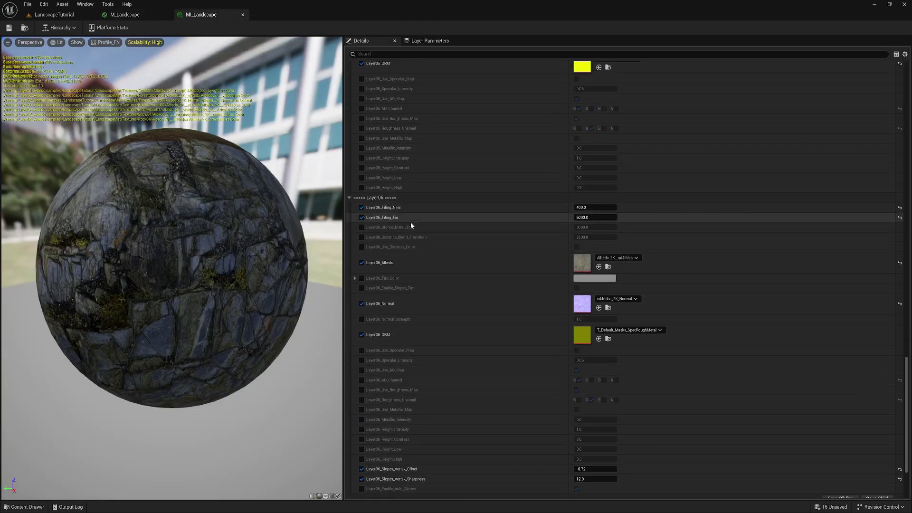
pyautogui.scroll(8, 410, 222)
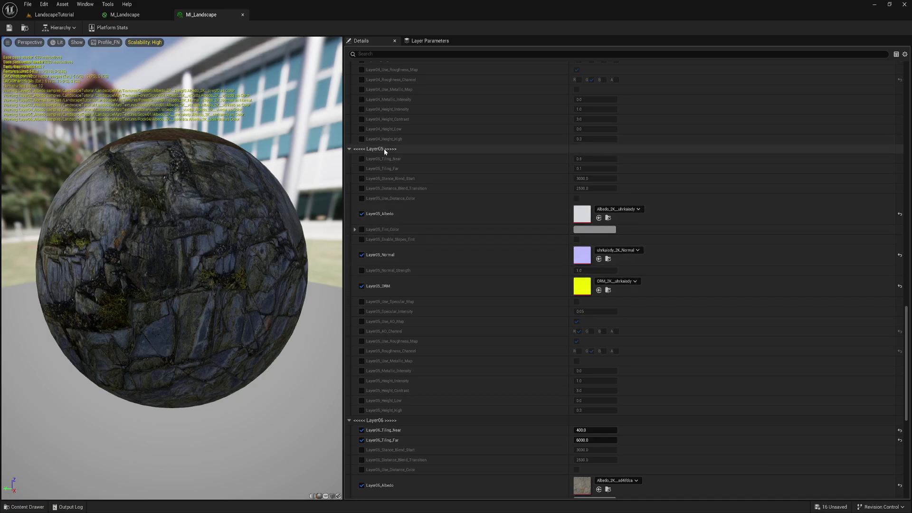
# Return to the M_Landscape graph and examine how MF_CustomHeightLerp blends Layer05 over the preceding layers.
pyautogui.click(126, 15)
pyautogui.moveTo(324, 218); pyautogui.dragTo(330, 188, button='right')
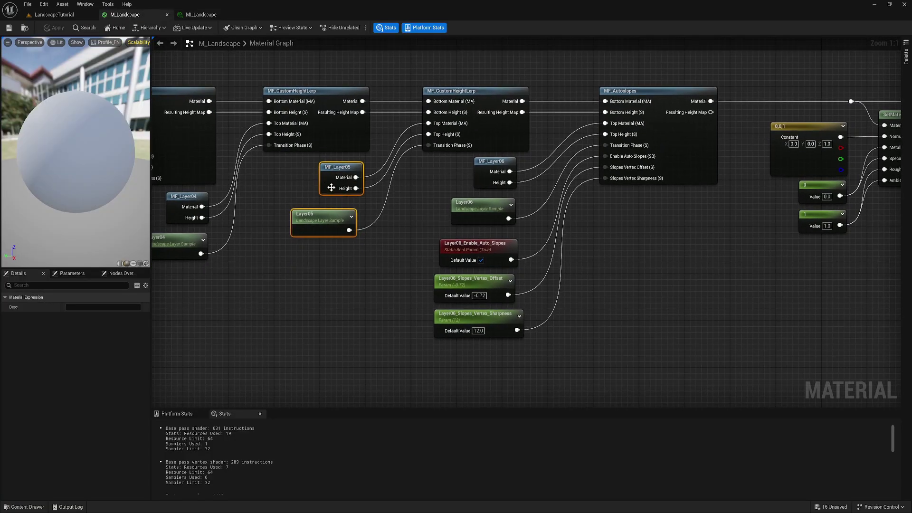
pyautogui.moveTo(324, 221)
pyautogui.mouseDown()
pyautogui.moveTo(342, 239)
pyautogui.moveTo(331, 215)
pyautogui.moveTo(303, 264)
pyautogui.moveTo(349, 213)
pyautogui.moveTo(325, 220)
pyautogui.mouseUp()
pyautogui.click(414, 263)
pyautogui.click(489, 122)
pyautogui.moveTo(479, 104); pyautogui.dragTo(467, 146, button='right')
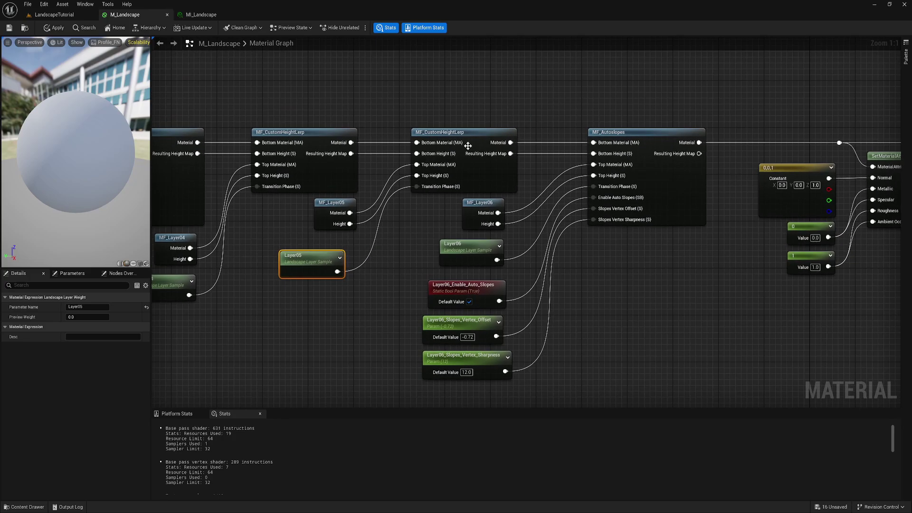
pyautogui.click(468, 134)
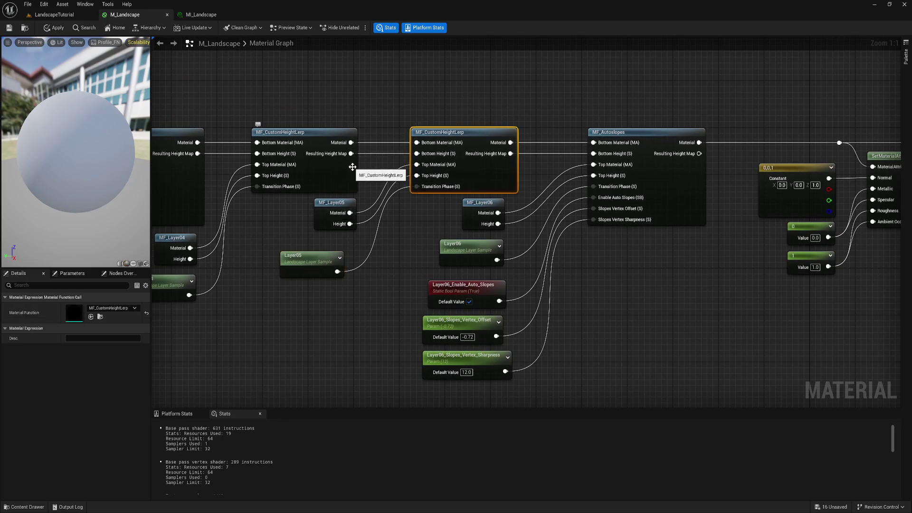
pyautogui.moveTo(192, 101); pyautogui.dragTo(329, 158)
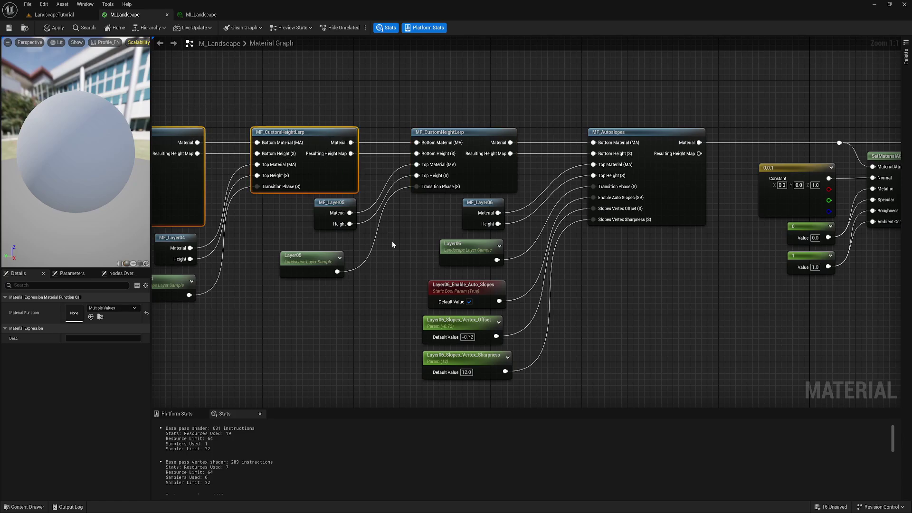
pyautogui.moveTo(311, 226); pyautogui.dragTo(327, 192, button='right')
pyautogui.click(356, 189)
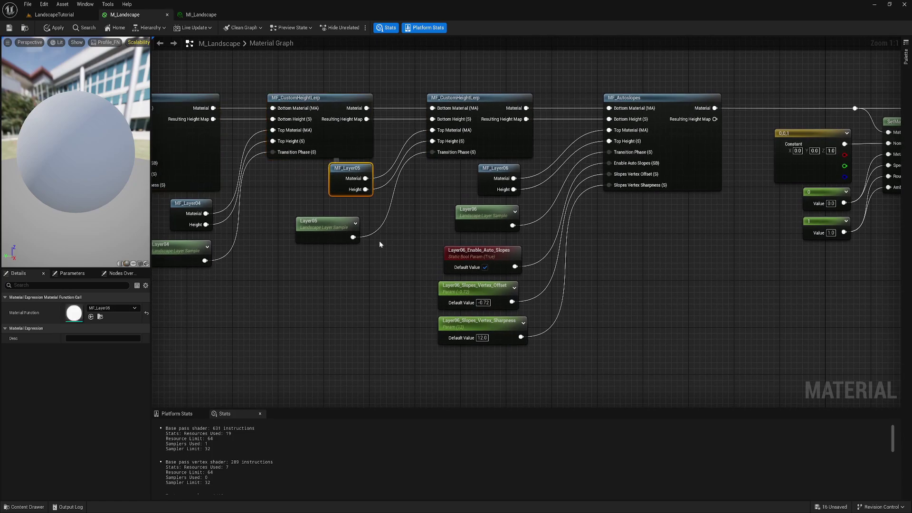
# Move the Layer05 sample node down and away from its MF_CustomHeightLerp node to leave space on the connection.
pyautogui.moveTo(323, 222); pyautogui.dragTo(287, 217)
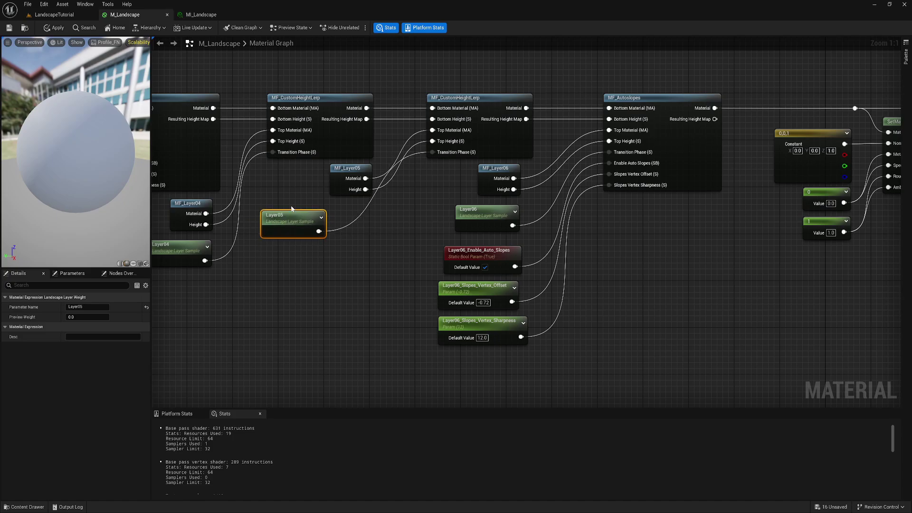
pyautogui.click(337, 192)
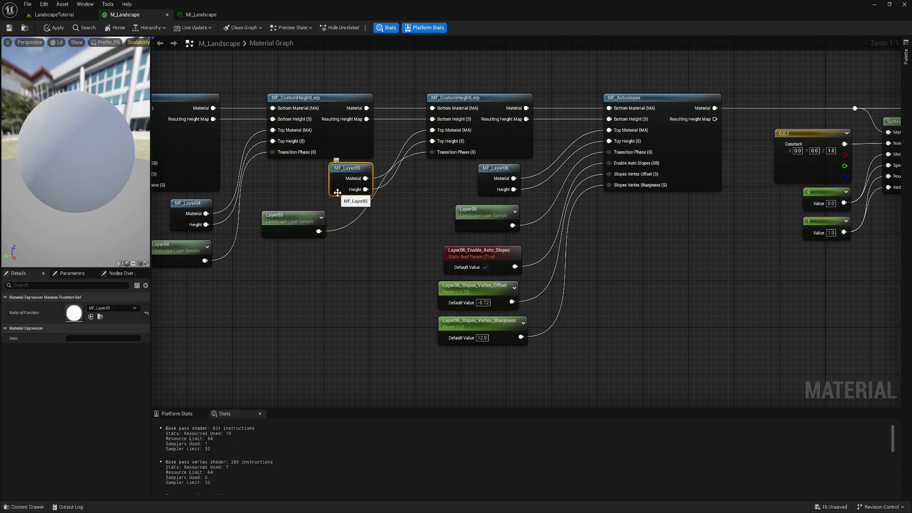
pyautogui.click(298, 217)
pyautogui.moveTo(209, 70); pyautogui.dragTo(317, 142)
pyautogui.click(303, 199)
pyautogui.moveTo(299, 216); pyautogui.dragTo(359, 275)
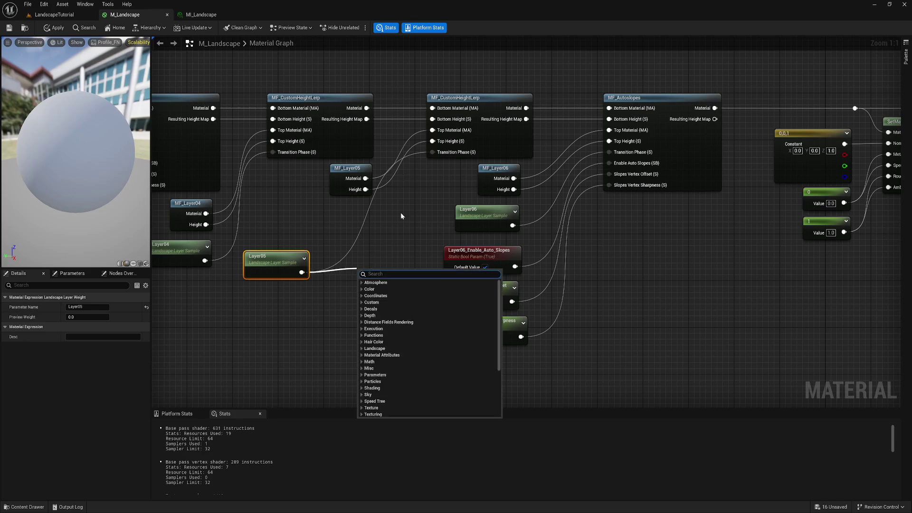
pyautogui.click(401, 213)
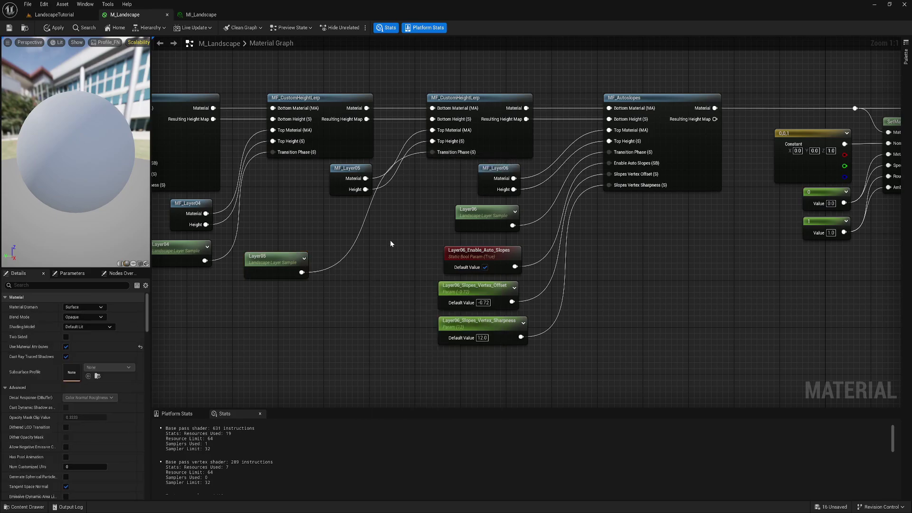
pyautogui.moveTo(377, 261); pyautogui.dragTo(403, 240, button='right')
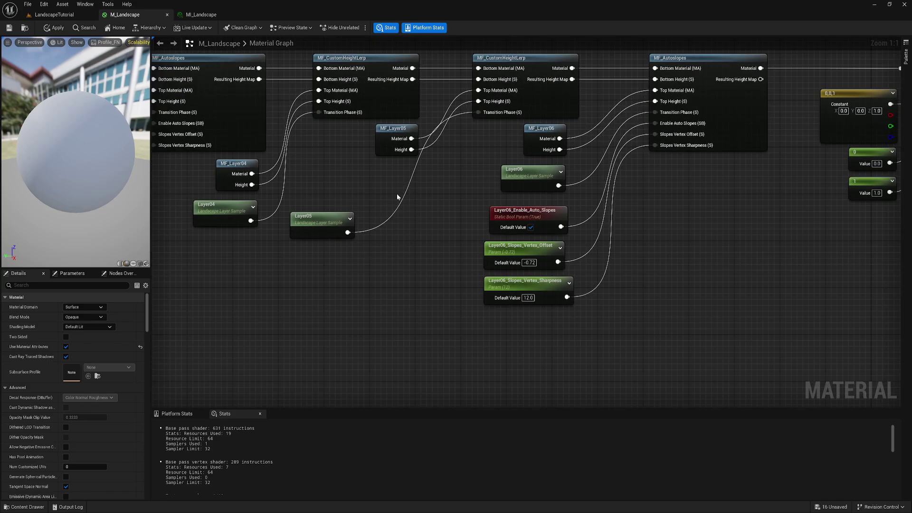
# Create a material function named MF_WeatherControl in the LandscapeMat folder where M_Landscape is stored.
pyautogui.click(32, 507)
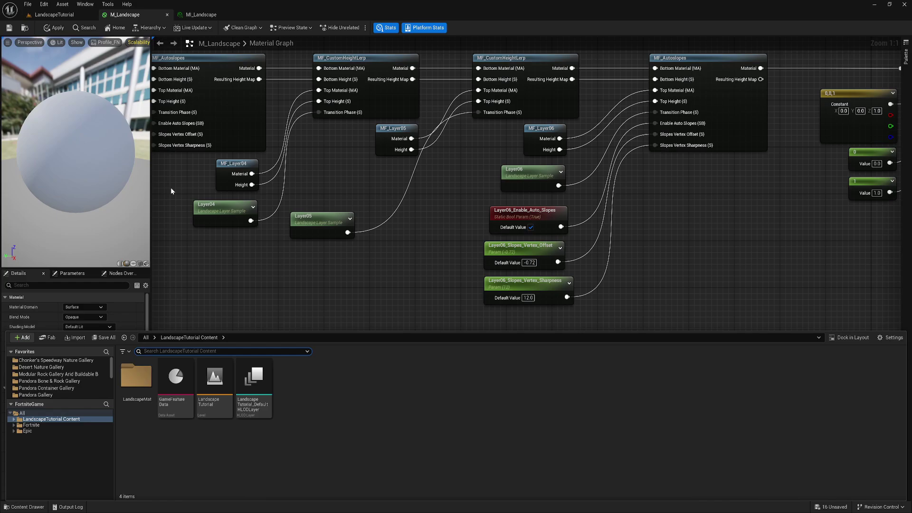
pyautogui.click(25, 28)
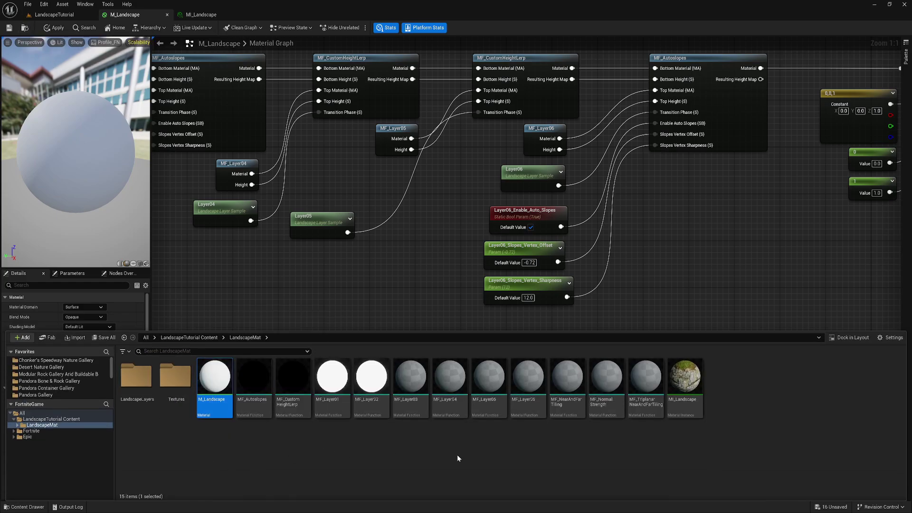
pyautogui.rightClick(517, 442)
pyautogui.moveTo(630, 378)
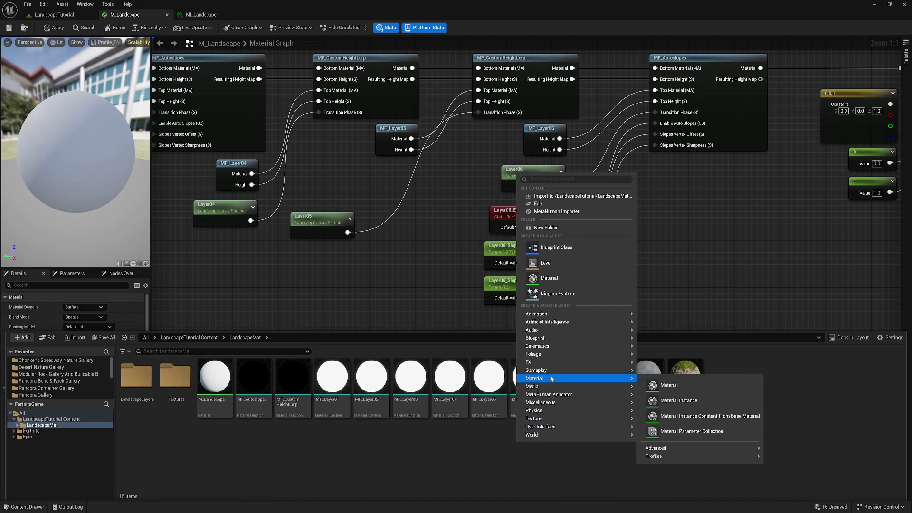
pyautogui.moveTo(675, 450)
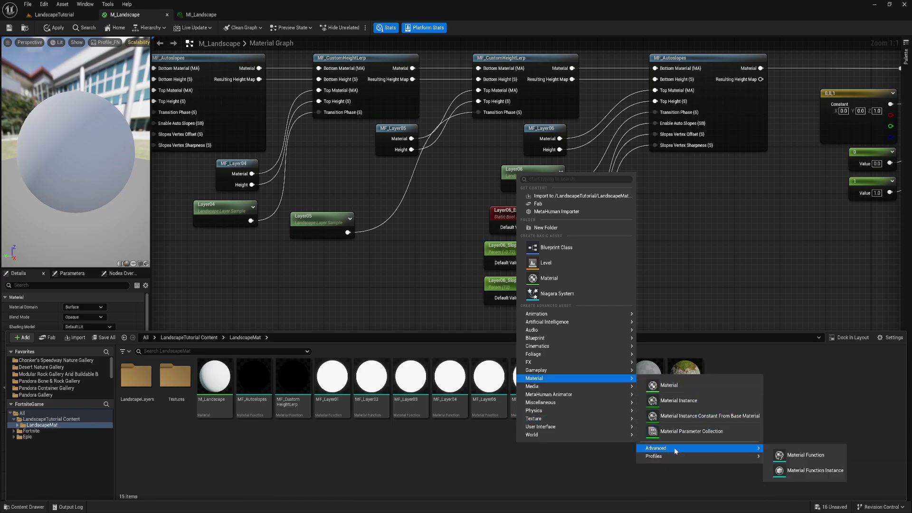
pyautogui.click(804, 455)
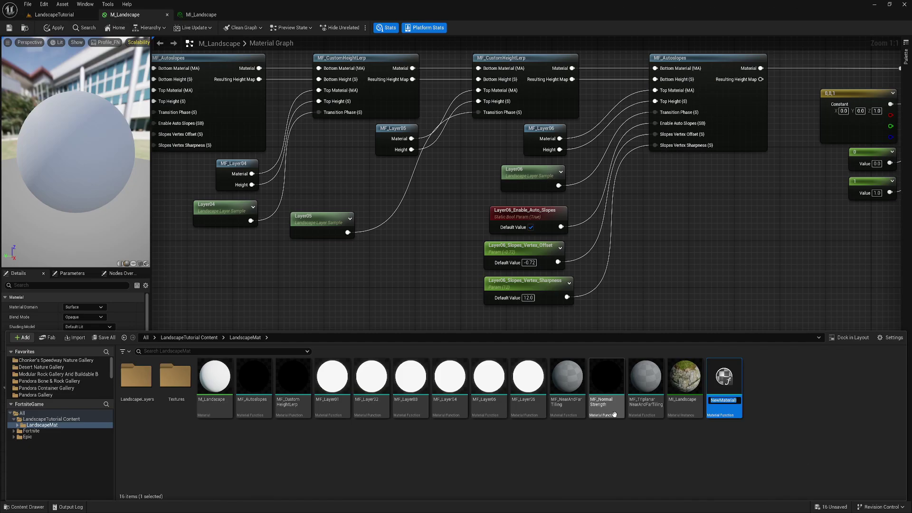
pyautogui.write('MF_')
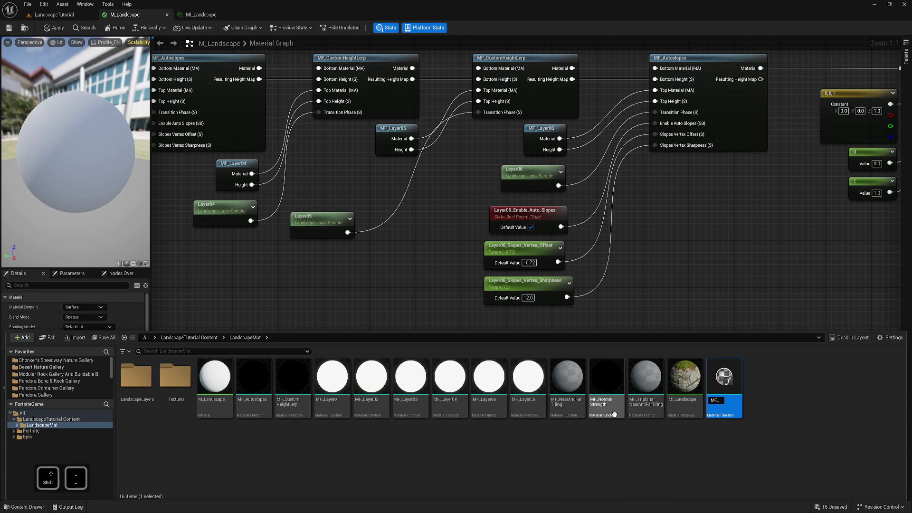
pyautogui.write('WeatherControl')
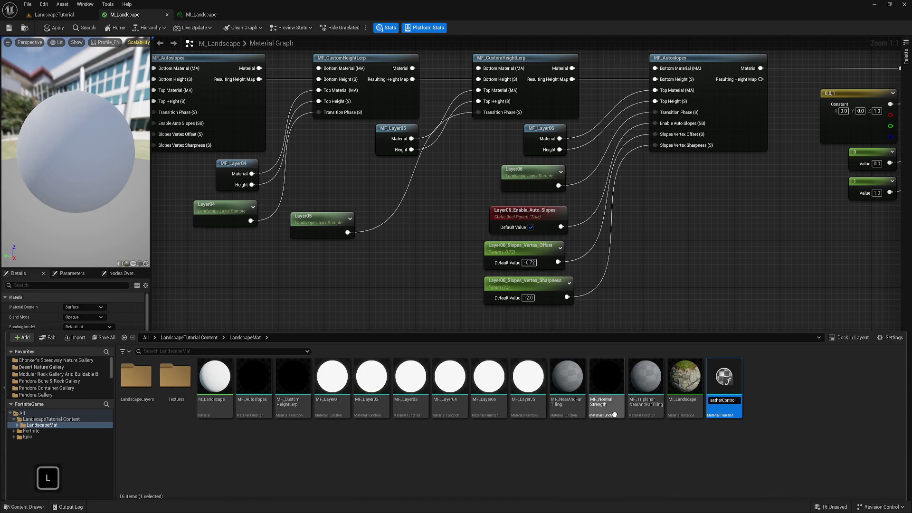
pyautogui.press('Return')
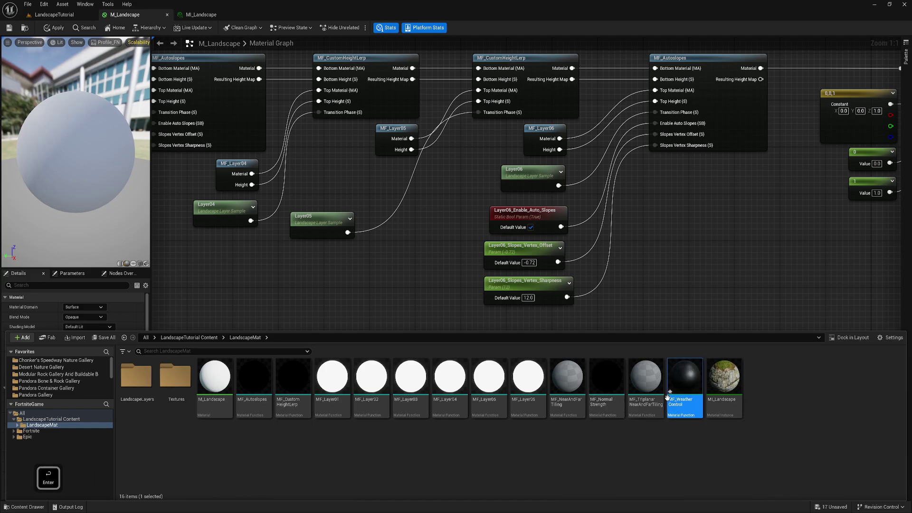
# Open MF_WeatherControl for editing and collapse the preview of its Output Result node.
pyautogui.doubleClick(686, 378)
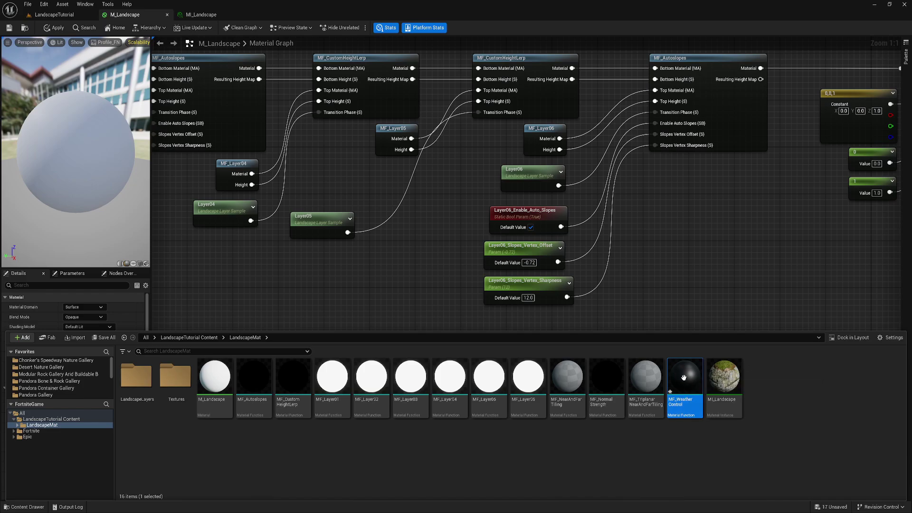
pyautogui.moveTo(264, 225); pyautogui.dragTo(559, 256, button='right')
pyautogui.click(559, 256)
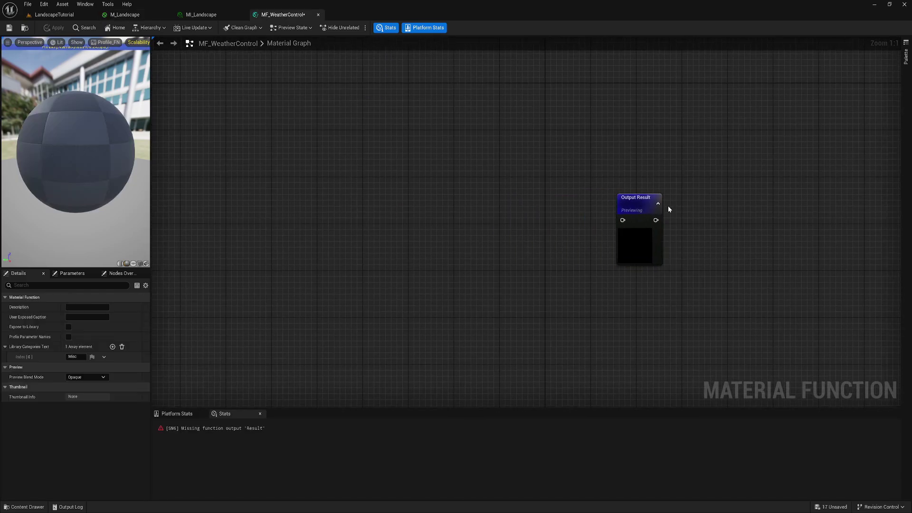
pyautogui.click(658, 204)
pyautogui.moveTo(467, 236); pyautogui.dragTo(587, 239, button='right')
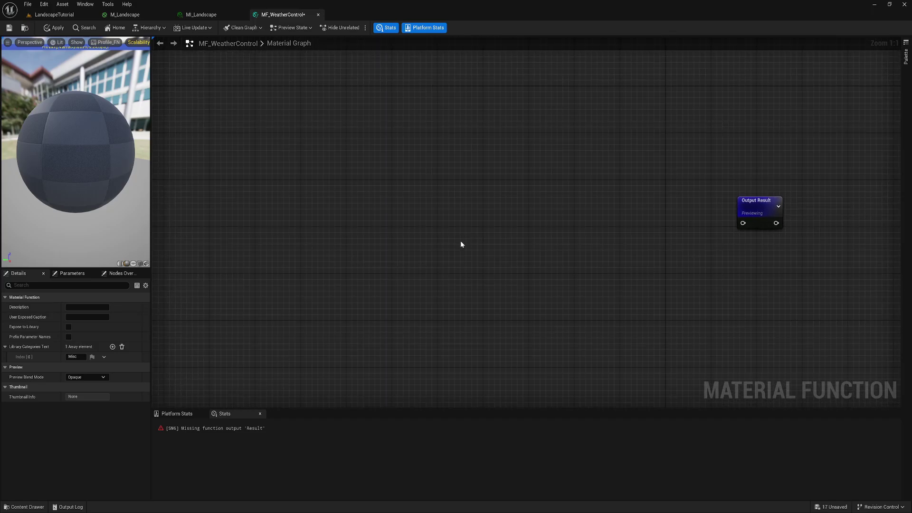
# Add a TexCoord node to the graph, well ahead of the Output Result node.
pyautogui.click(289, 200)
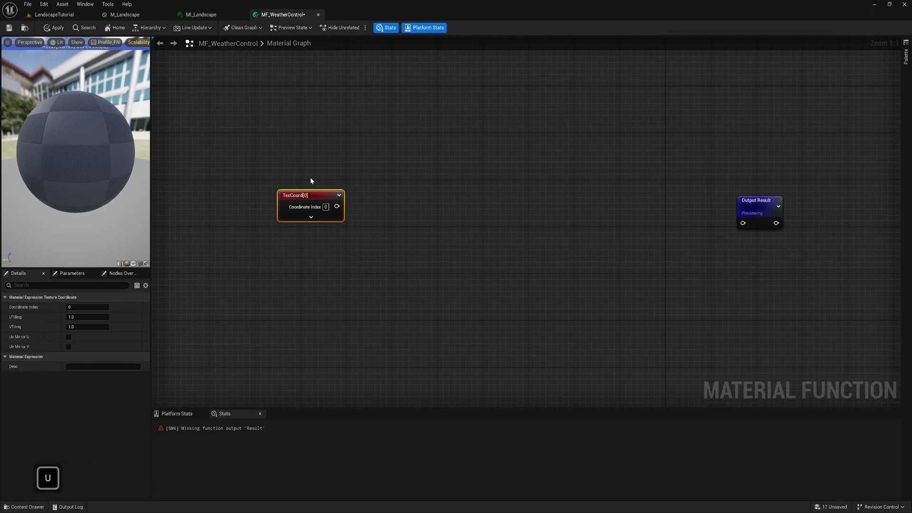
pyautogui.moveTo(309, 192); pyautogui.dragTo(291, 177)
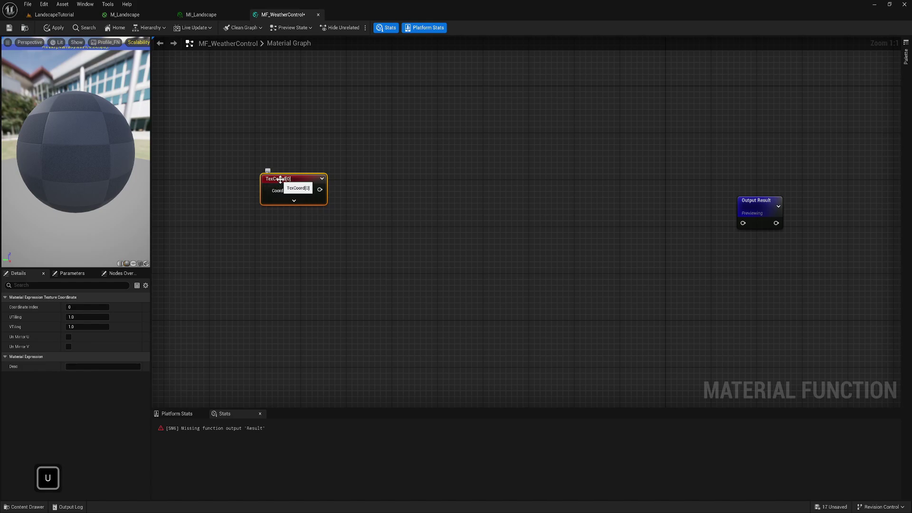
pyautogui.click(278, 220)
pyautogui.click(285, 180)
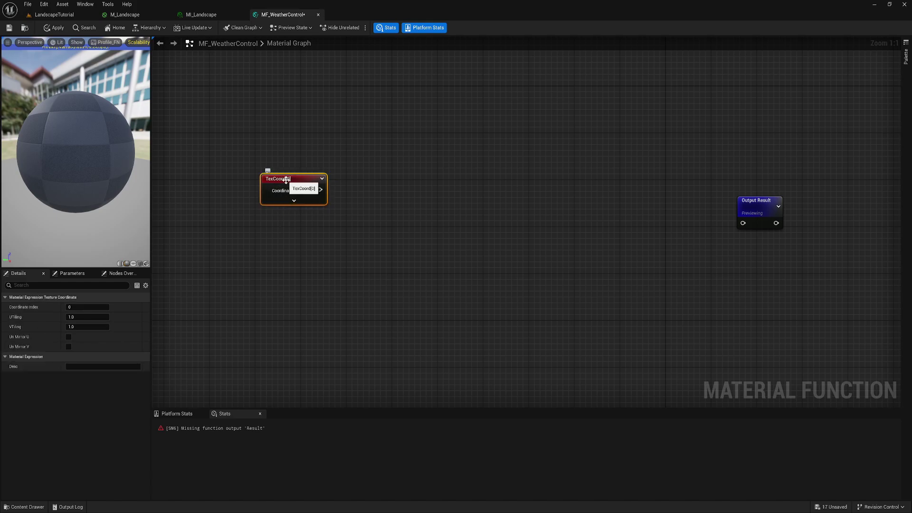
# Add a LandscapeLayerCoords node directly below the TexCoord node and collapse its preview.
pyautogui.rightClick(258, 267)
pyautogui.write('landsc')
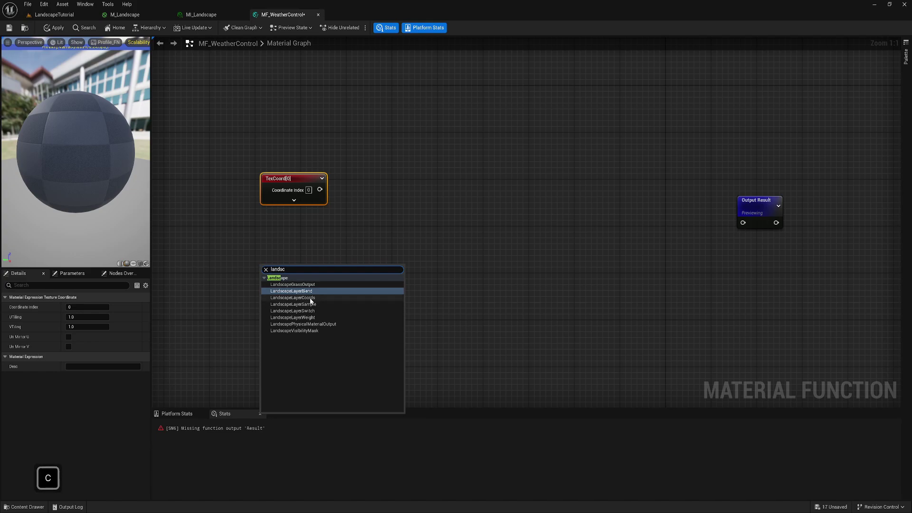
pyautogui.click(310, 298)
pyautogui.moveTo(293, 268); pyautogui.dragTo(289, 224)
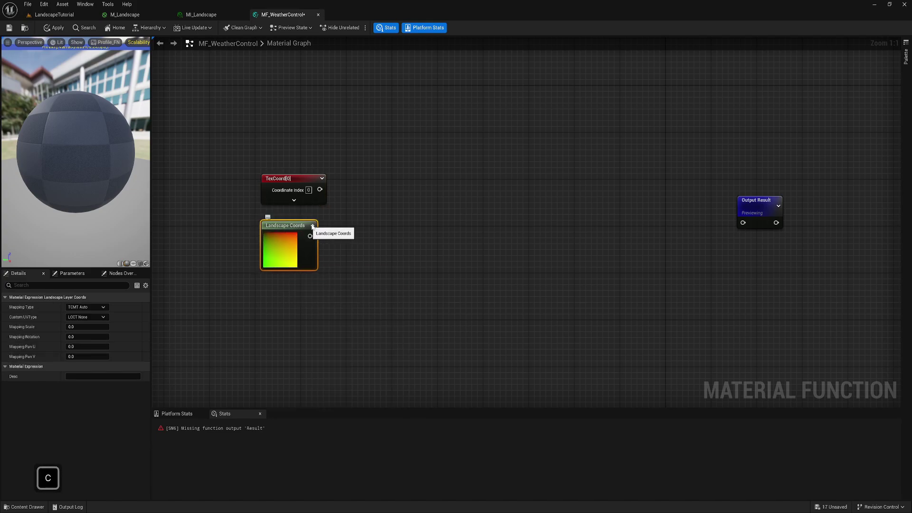
pyautogui.click(313, 226)
# Delete the Landscape Coords node, keeping the TexCoord node as the UV source.
pyautogui.click(300, 182)
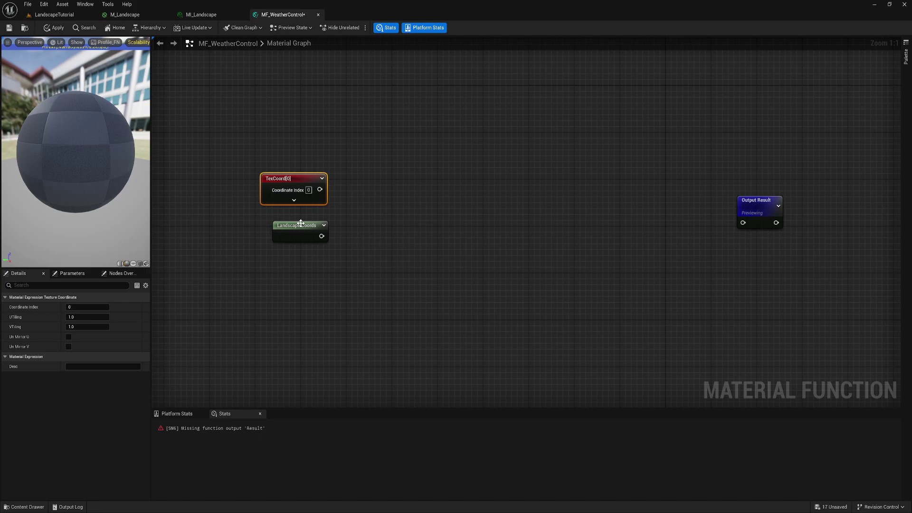
pyautogui.click(296, 228)
pyautogui.moveTo(344, 156); pyautogui.dragTo(230, 213)
pyautogui.moveTo(299, 225); pyautogui.dragTo(366, 148)
pyautogui.press('Delete')
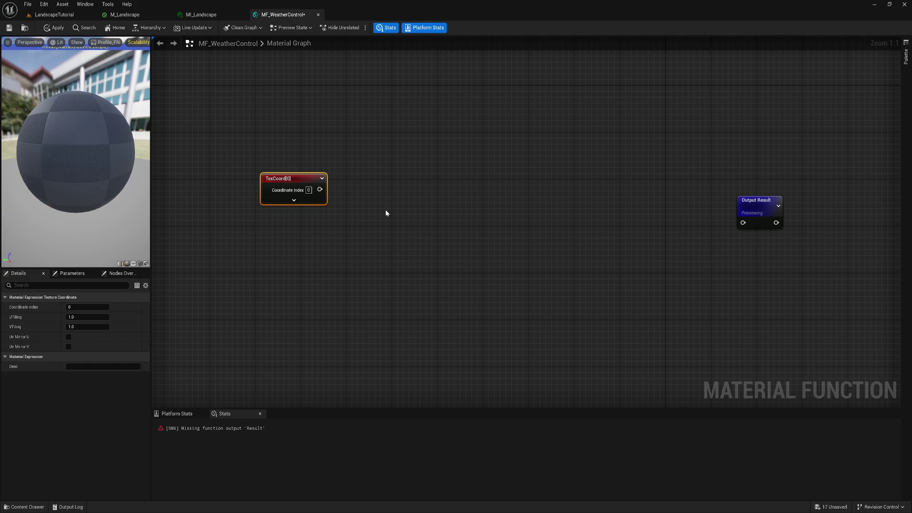
# Add a Divide node, feed the TexCoord output into its A input, and set B to 100.
pyautogui.moveTo(387, 212); pyautogui.dragTo(350, 213, button='right')
pyautogui.rightClick(358, 184)
pyautogui.click(343, 175)
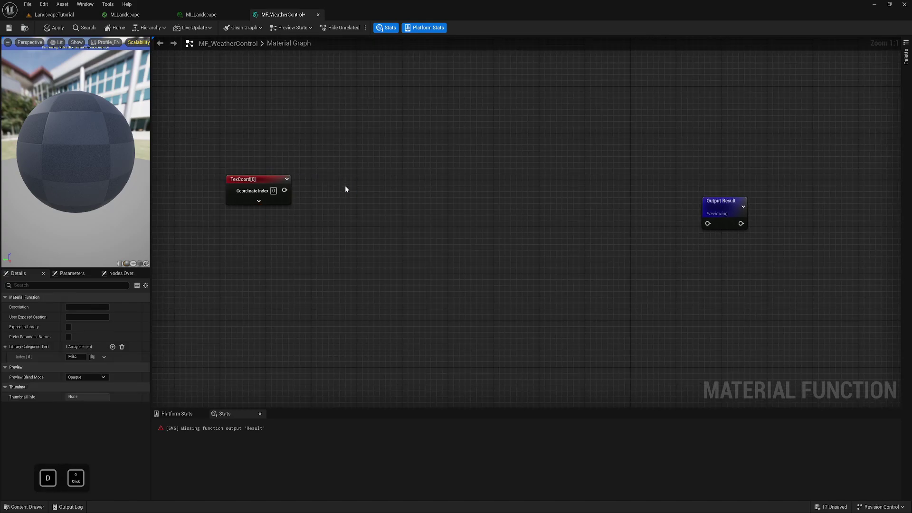
pyautogui.click(345, 189)
pyautogui.moveTo(284, 190); pyautogui.dragTo(309, 176)
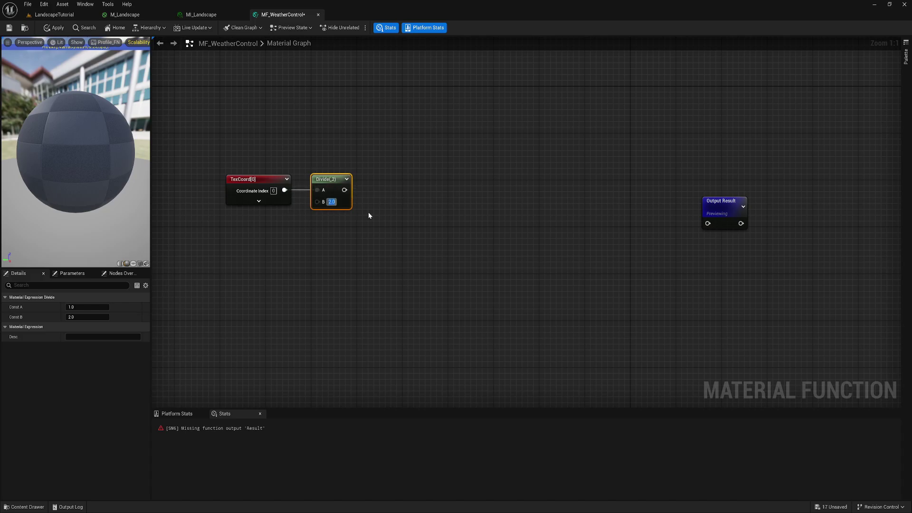
pyautogui.write('100')
pyautogui.press('Return')
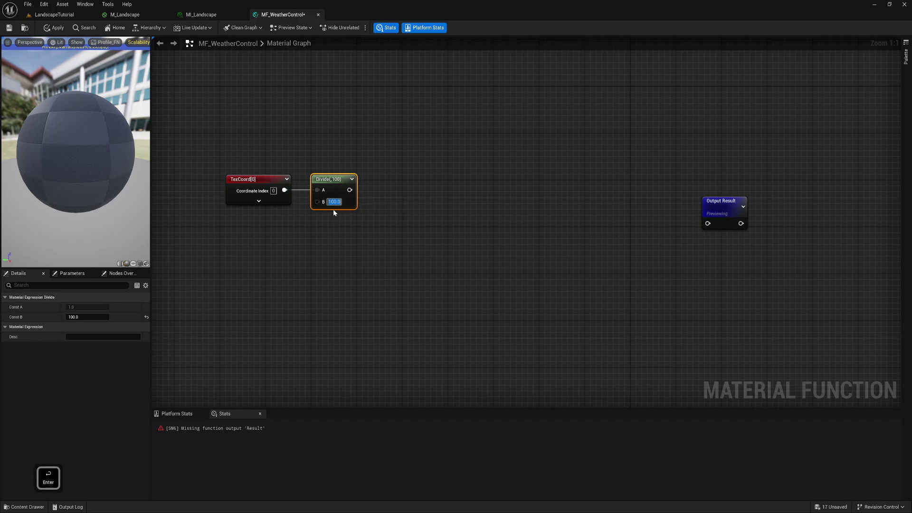
# Add a Texture Sample node after the Divide node and feed the Divide output into its UVs.
pyautogui.moveTo(334, 209); pyautogui.dragTo(312, 208, button='right')
pyautogui.moveTo(308, 182); pyautogui.dragTo(404, 200)
pyautogui.click(382, 203)
pyautogui.click(380, 204)
pyautogui.moveTo(436, 226); pyautogui.dragTo(395, 217)
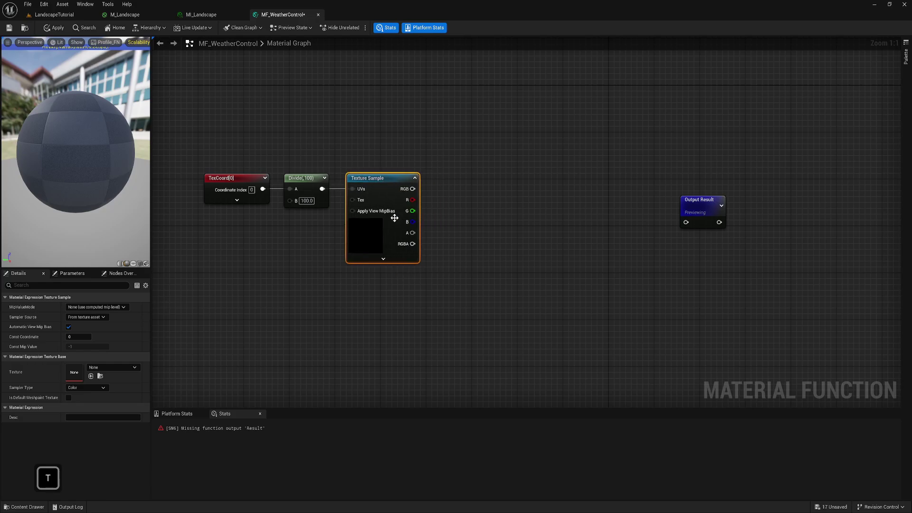
# Assign the T_Clouds_Noise3_D texture to the Texture Sample and set its sampler source to Shared: Wrap.
pyautogui.click(107, 367)
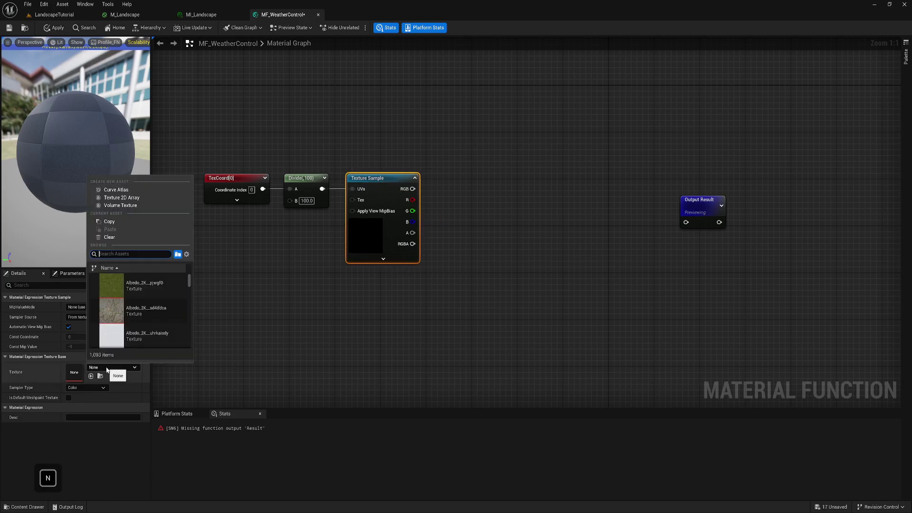
pyautogui.write('noise')
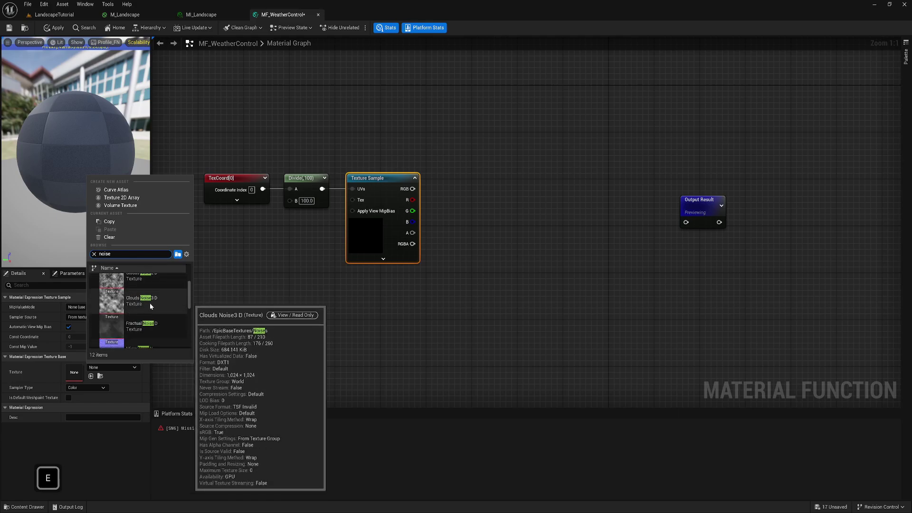
pyautogui.click(141, 334)
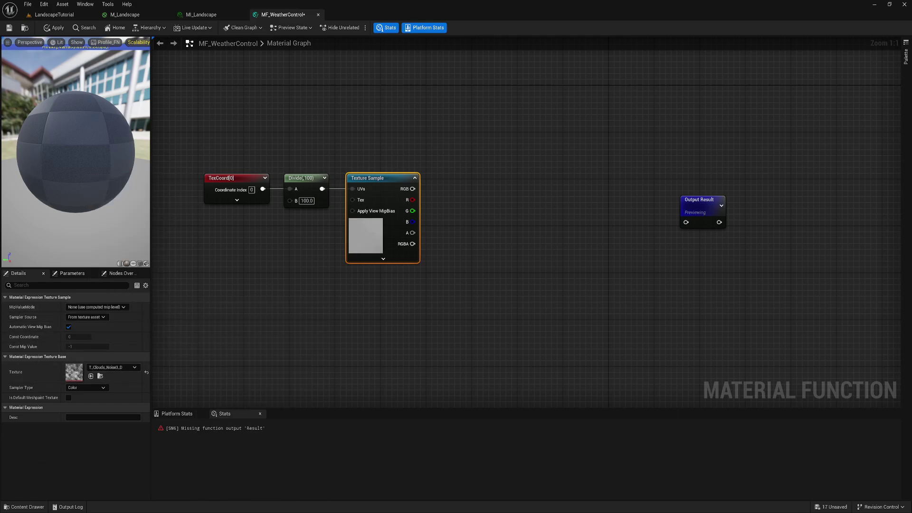
pyautogui.click(85, 317)
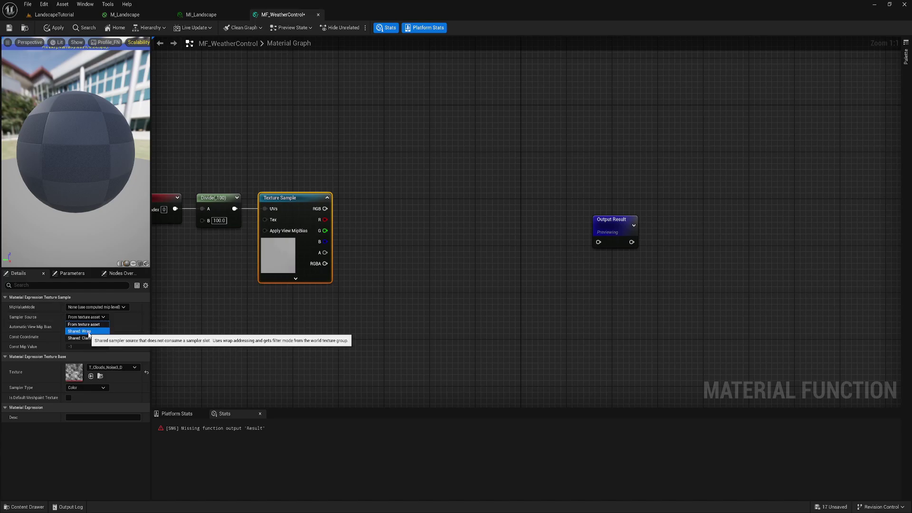
pyautogui.click(87, 332)
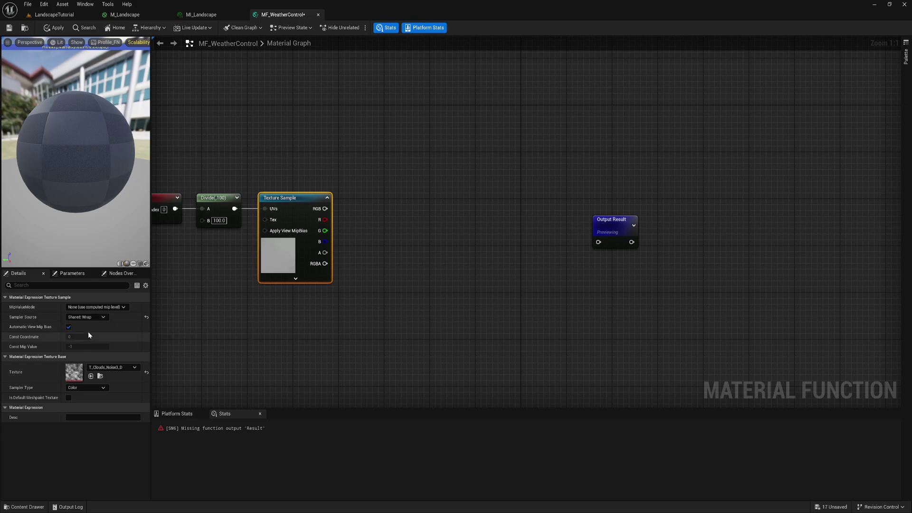
# Add a Multiply node and connect the Texture Sample's R channel to its A input.
pyautogui.moveTo(387, 290); pyautogui.dragTo(417, 304, button='right')
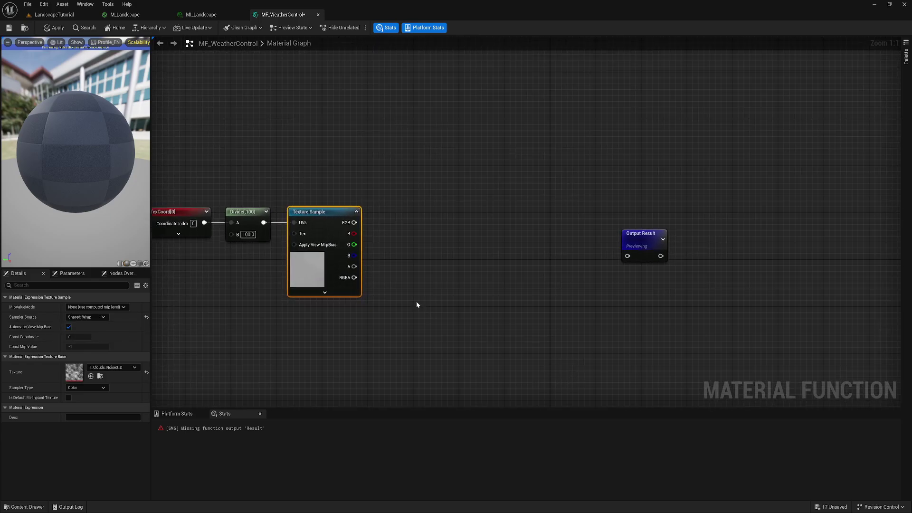
pyautogui.press('m')
pyautogui.click(416, 249)
pyautogui.moveTo(352, 234); pyautogui.dragTo(414, 226)
pyautogui.moveTo(388, 282); pyautogui.dragTo(439, 311, button='right')
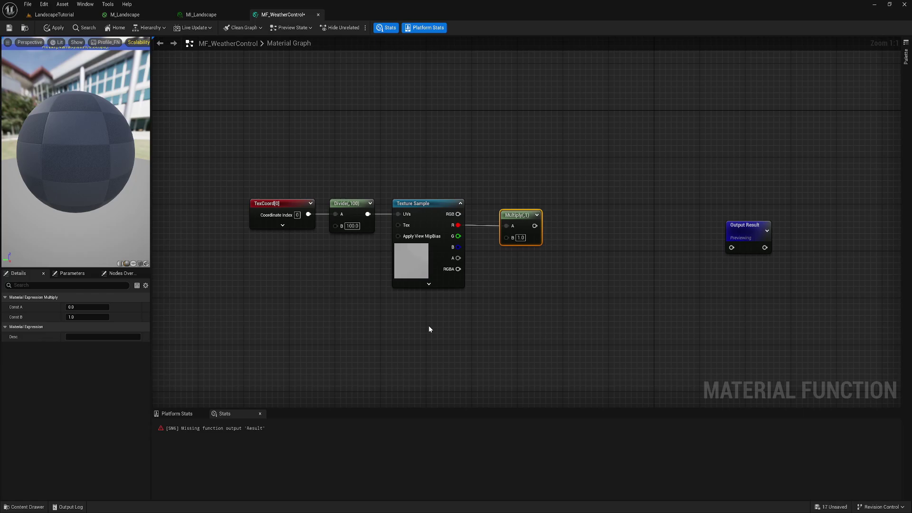
# Add a second Multiply node below the Texture Sample and set its B value to 30.
pyautogui.moveTo(464, 326); pyautogui.dragTo(387, 324, button='right')
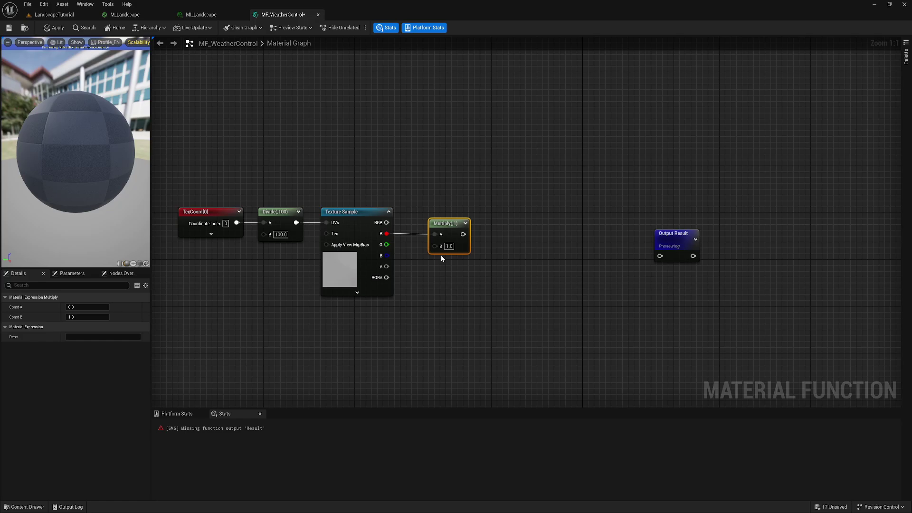
pyautogui.click(407, 295)
pyautogui.moveTo(444, 304); pyautogui.dragTo(409, 340)
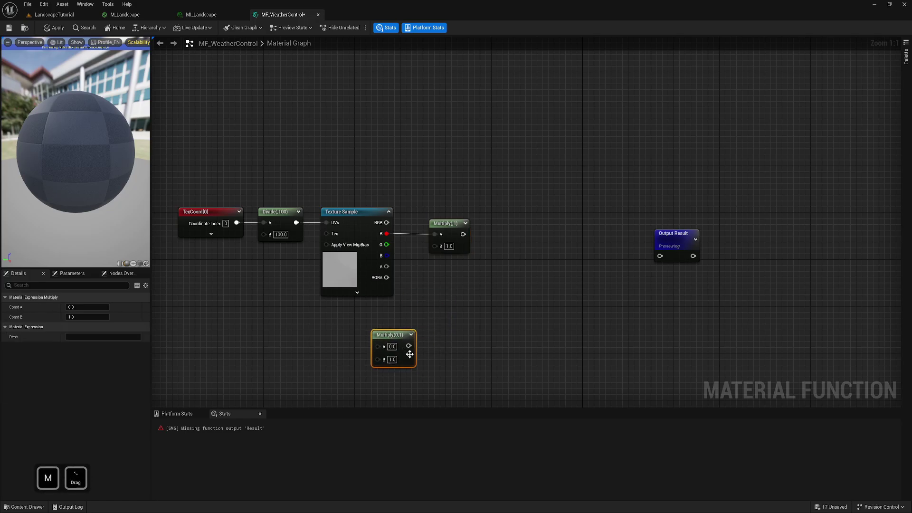
pyautogui.click(392, 359)
pyautogui.write('30')
pyautogui.press('Return')
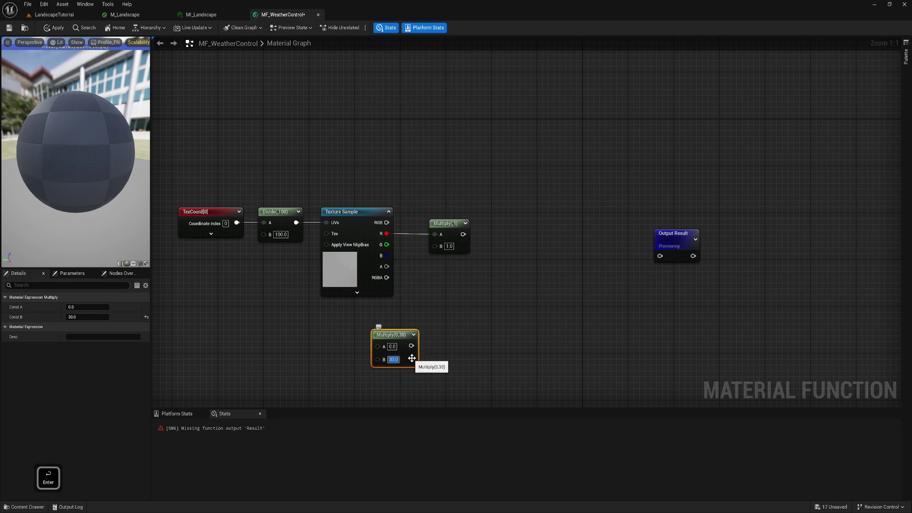
# Connect the second Multiply's output to the first Multiply's B input and place it just below the Texture Sample.
pyautogui.moveTo(438, 356); pyautogui.dragTo(423, 351, button='right')
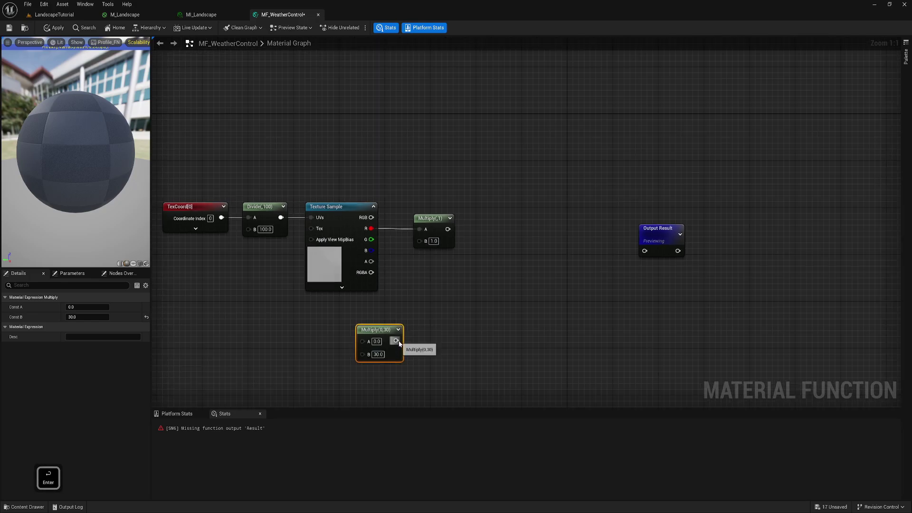
pyautogui.moveTo(396, 340); pyautogui.dragTo(419, 240)
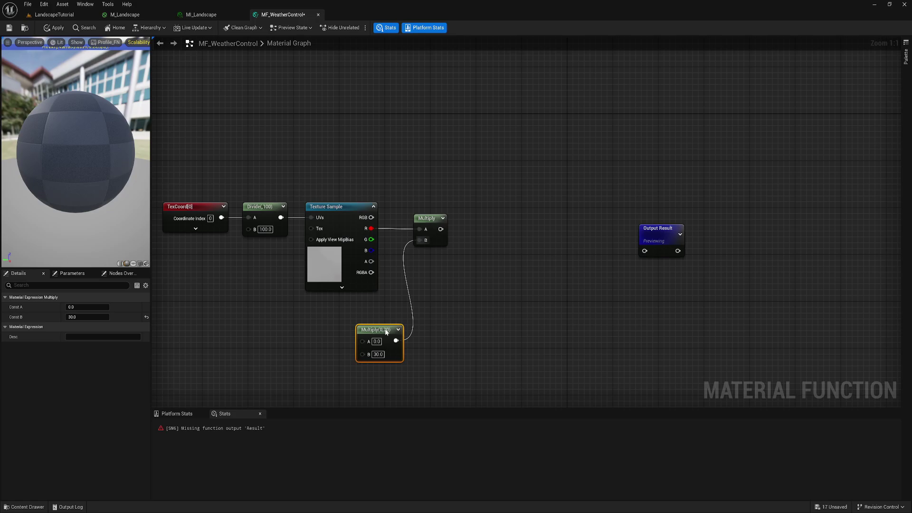
pyautogui.moveTo(385, 332); pyautogui.dragTo(362, 320)
pyautogui.moveTo(423, 331); pyautogui.dragTo(524, 326, button='right')
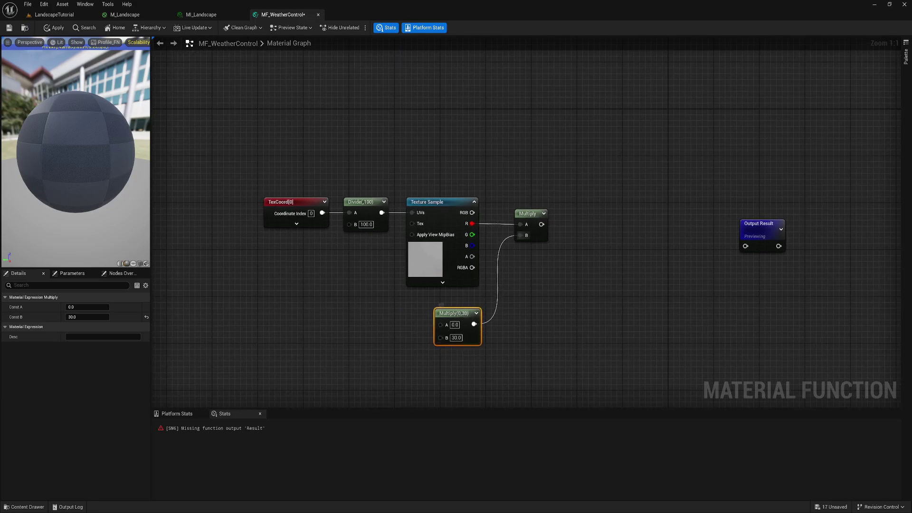
# Add a FunctionInput node beside the Multiply below the Texture Sample and set its input type to Function Input Scalar.
pyautogui.moveTo(335, 321); pyautogui.dragTo(371, 318, button='right')
pyautogui.rightClick(368, 318)
pyautogui.write('inpu')
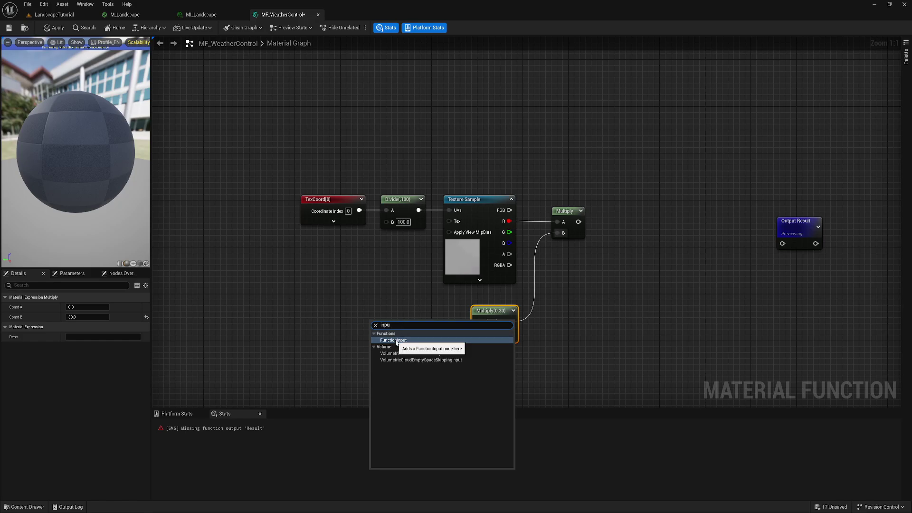
pyautogui.click(394, 340)
pyautogui.moveTo(389, 326); pyautogui.dragTo(383, 321)
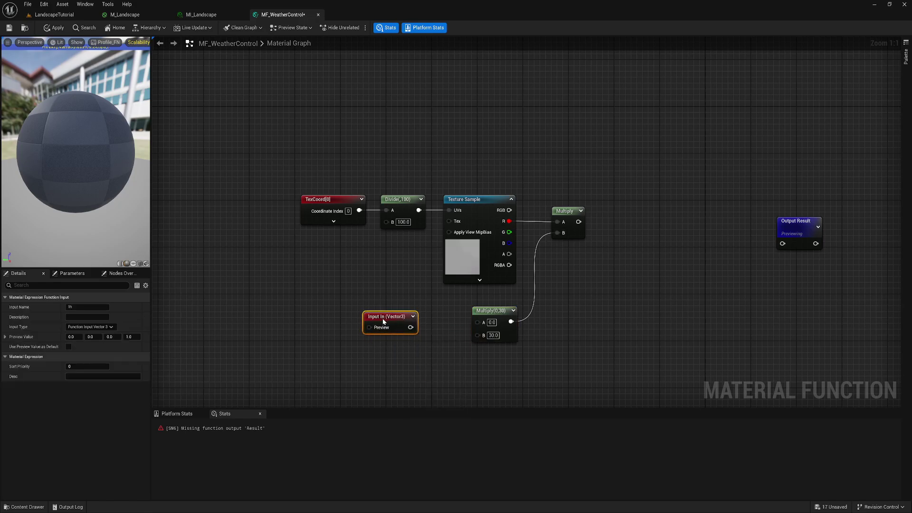
pyautogui.click(108, 327)
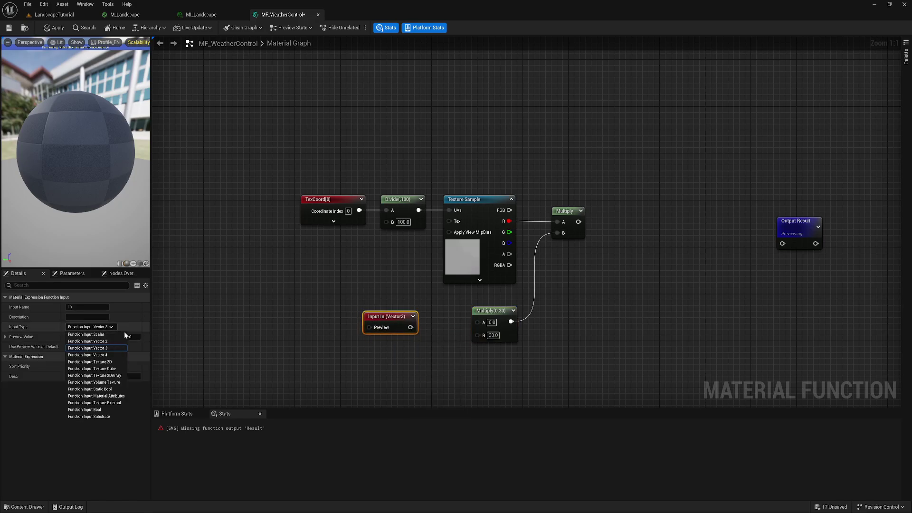
pyautogui.click(99, 335)
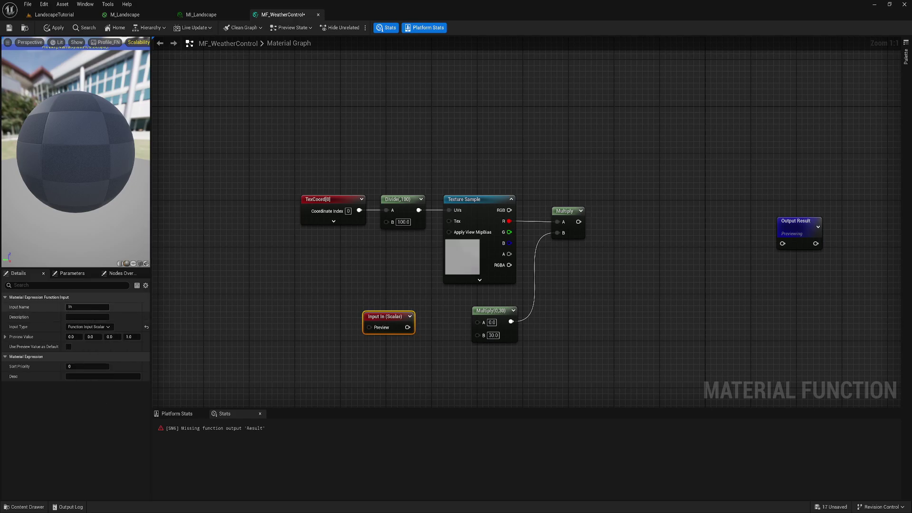
# Name the new scalar function input Cover Mask.
pyautogui.moveTo(358, 297); pyautogui.dragTo(412, 356)
pyautogui.write('Cover')
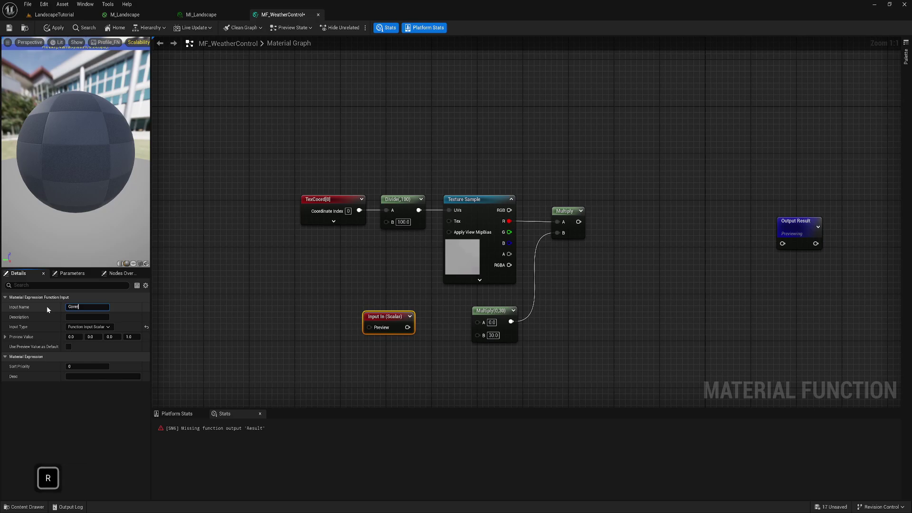
pyautogui.write(' Mask')
pyautogui.press('Return')
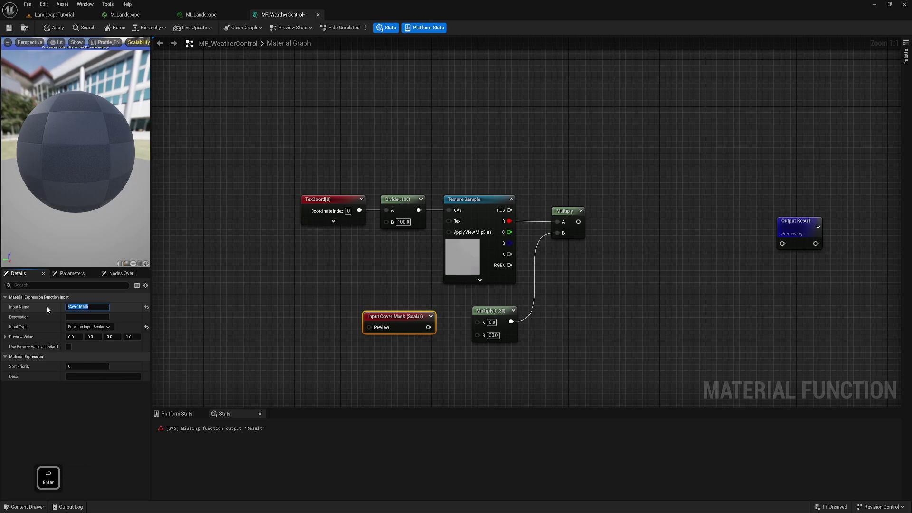
# Connect Cover Mask to the A input of the Multiply with B 30, and enable Use Preview Value as Default for Cover Mask.
pyautogui.moveTo(432, 328); pyautogui.dragTo(477, 322)
pyautogui.moveTo(404, 319); pyautogui.dragTo(411, 314)
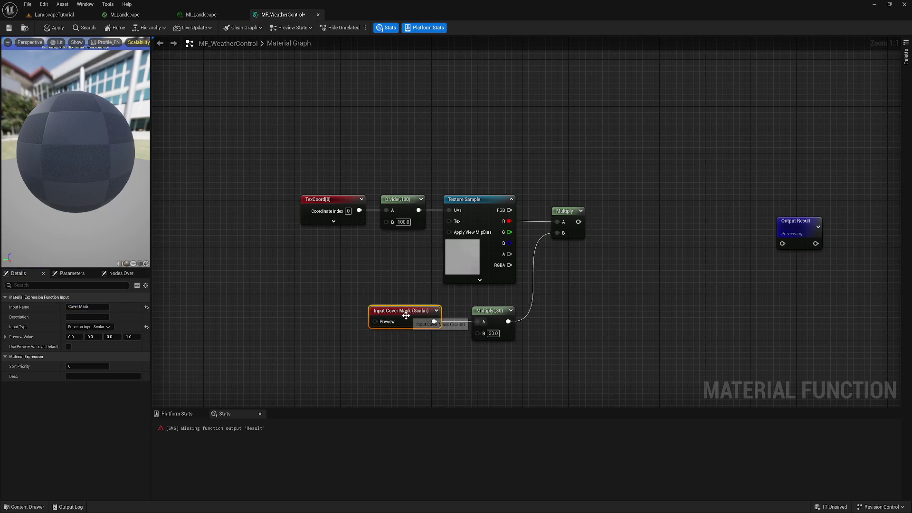
pyautogui.click(69, 347)
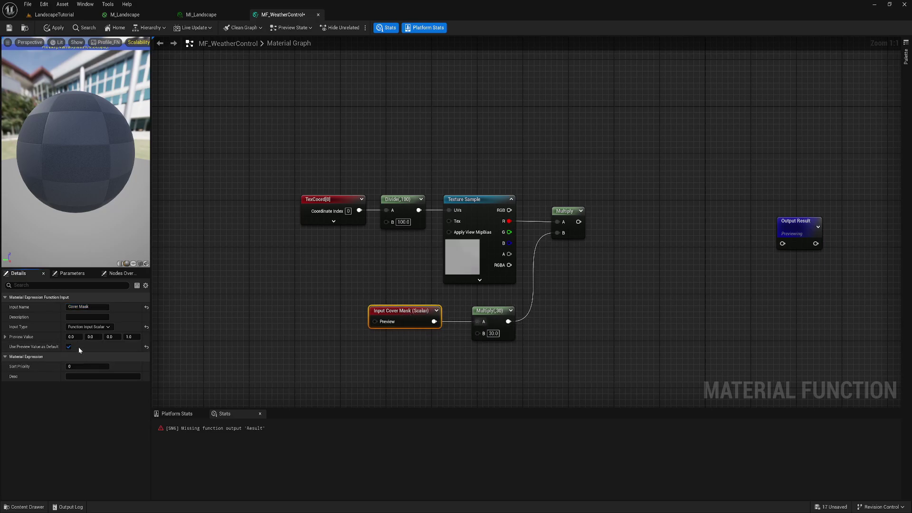
pyautogui.moveTo(423, 329); pyautogui.dragTo(327, 335, button='right')
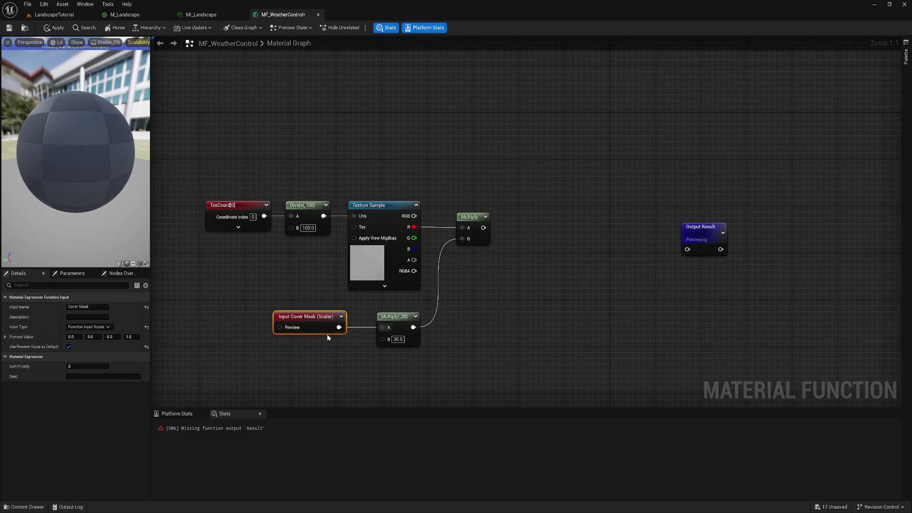
pyautogui.moveTo(326, 328); pyautogui.dragTo(327, 326)
pyautogui.click(314, 299)
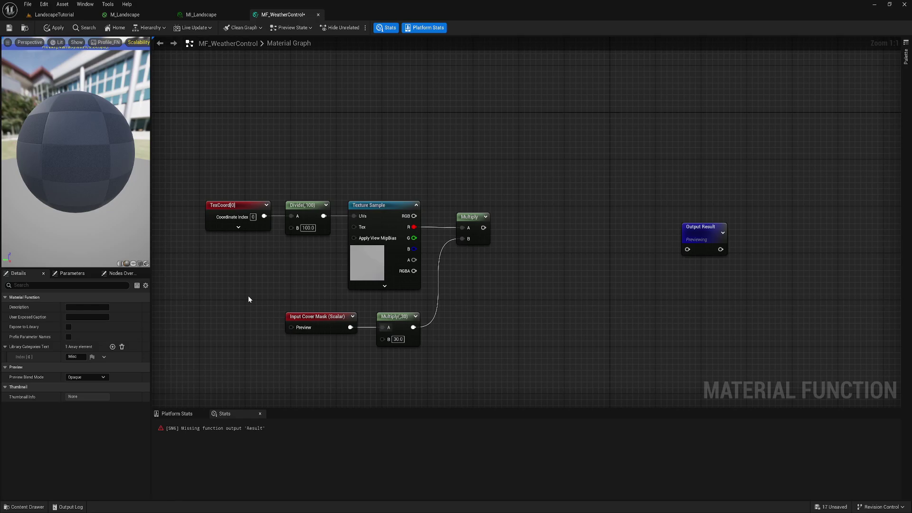
pyautogui.moveTo(269, 290); pyautogui.dragTo(360, 359)
pyautogui.click(361, 360)
# Add a third Multiply after the Multiply fed by the Texture Sample and connect that node's output to its B input.
pyautogui.moveTo(371, 360); pyautogui.dragTo(297, 358, button='right')
pyautogui.moveTo(435, 294); pyautogui.dragTo(353, 309, button='right')
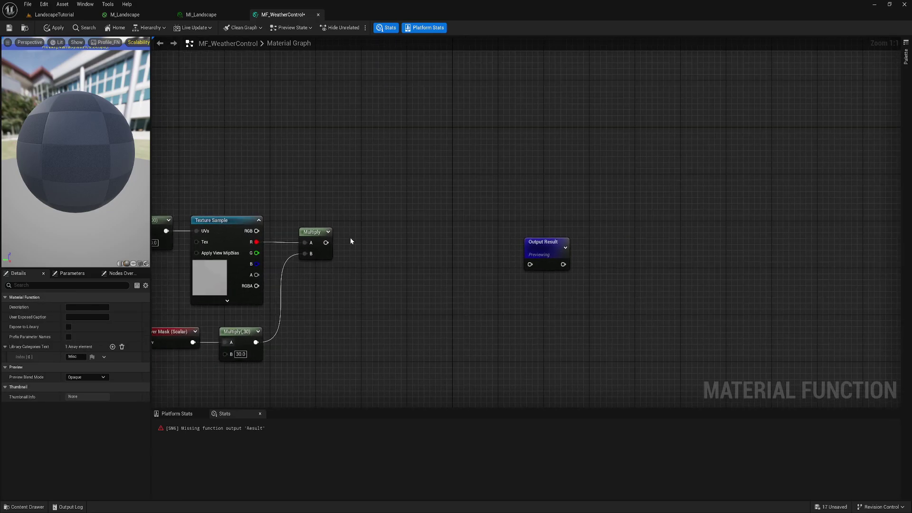
pyautogui.press('m')
pyautogui.click(375, 226)
pyautogui.moveTo(326, 242); pyautogui.dragTo(365, 219)
pyautogui.moveTo(195, 222); pyautogui.dragTo(339, 226, button='right')
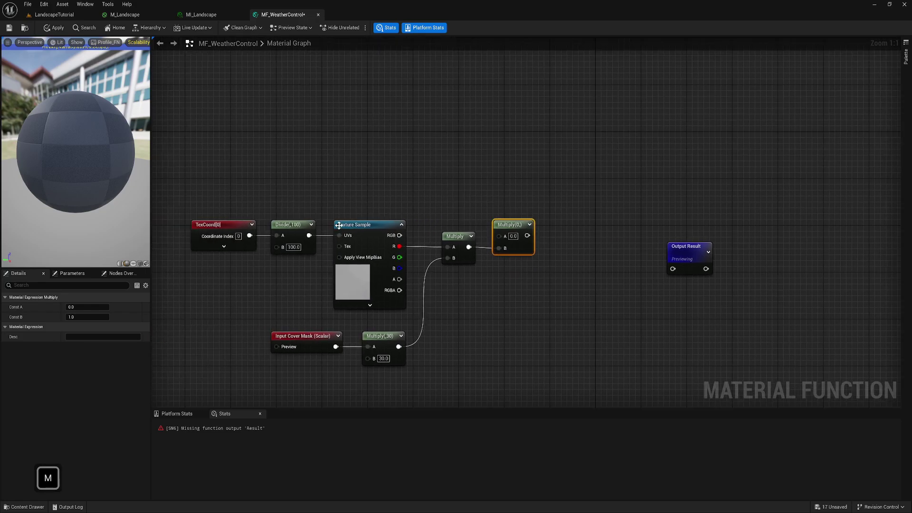
pyautogui.moveTo(214, 167); pyautogui.dragTo(460, 359)
pyautogui.click(229, 81)
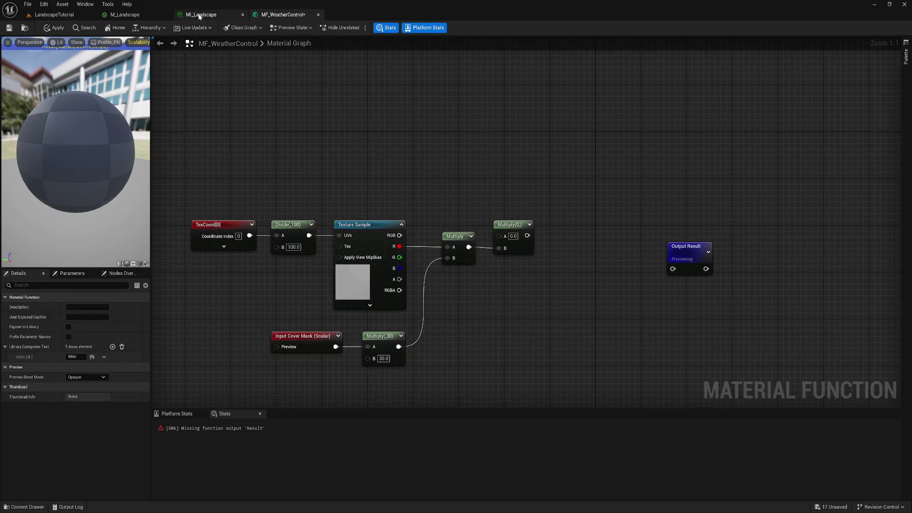
# In M_Landscape, move the Layer05 landscape layer sample farther from MF_Layer05 to clear space around it.
pyautogui.click(133, 16)
pyautogui.moveTo(381, 259); pyautogui.dragTo(372, 289, button='right')
pyautogui.moveTo(322, 260); pyautogui.dragTo(338, 319)
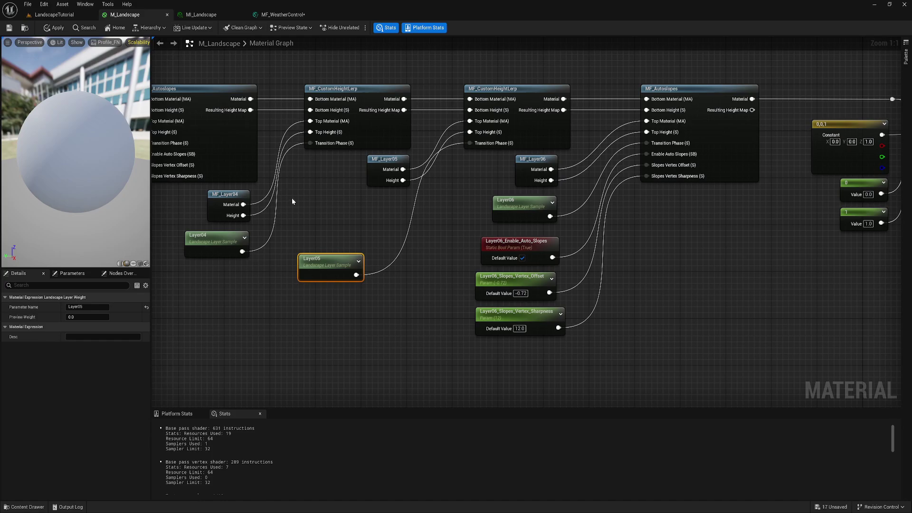
# In MF_WeatherControl, replace the last Multiply with a Max node whose B input takes the preceding Multiply's output.
pyautogui.click(267, 16)
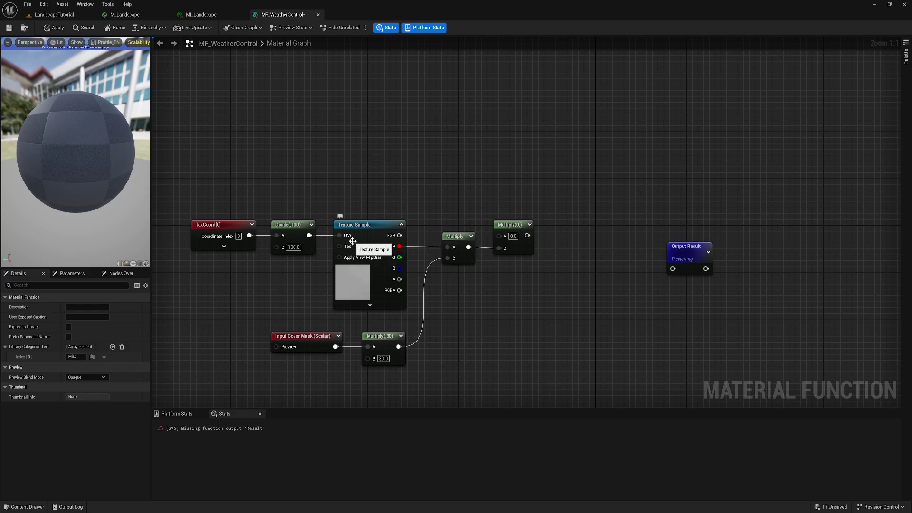
pyautogui.moveTo(425, 202); pyautogui.dragTo(368, 213, button='right')
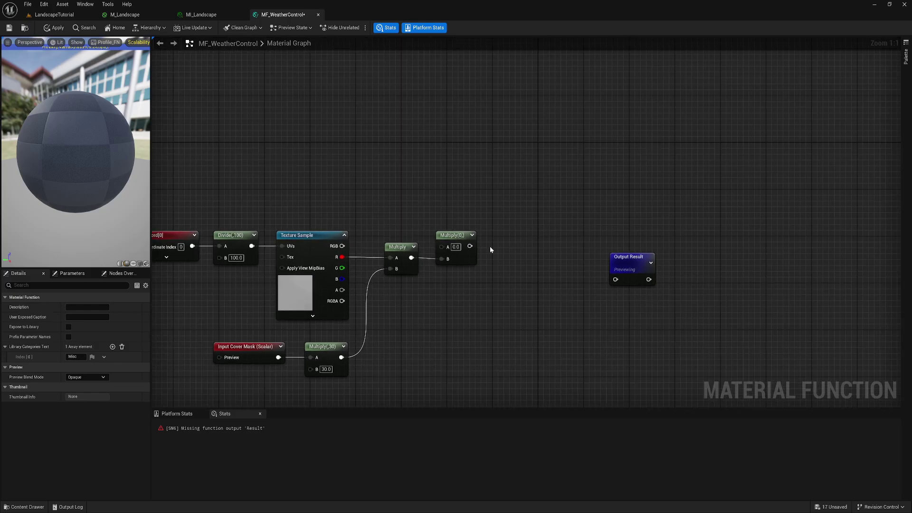
pyautogui.click(466, 250)
pyautogui.press('Delete')
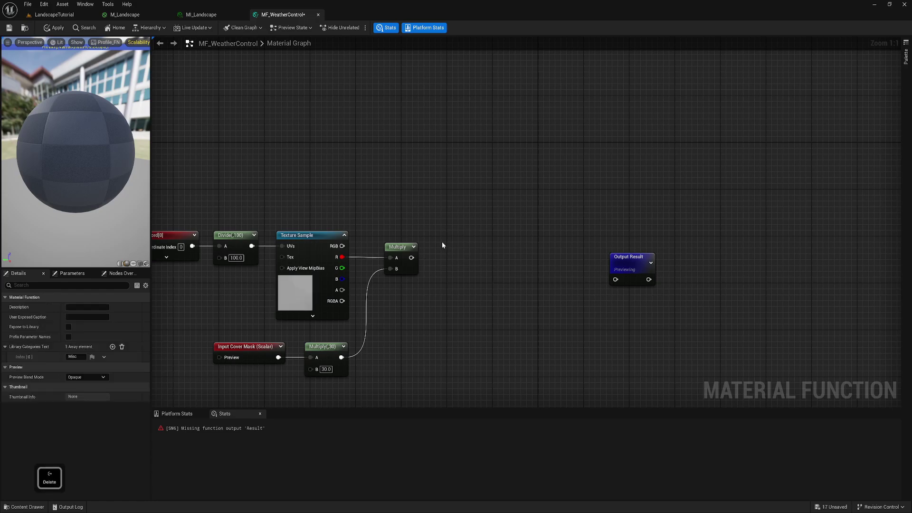
pyautogui.rightClick(457, 240)
pyautogui.write('max')
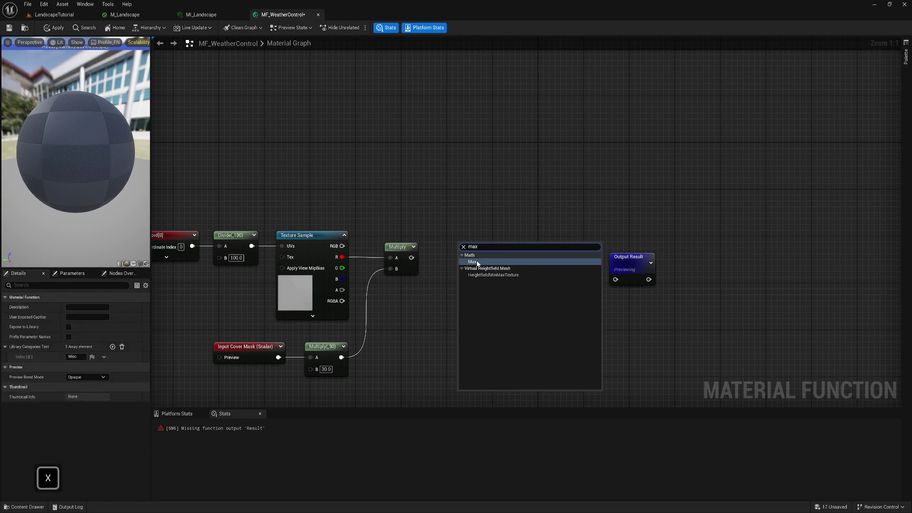
pyautogui.click(475, 260)
pyautogui.moveTo(411, 257); pyautogui.dragTo(460, 239)
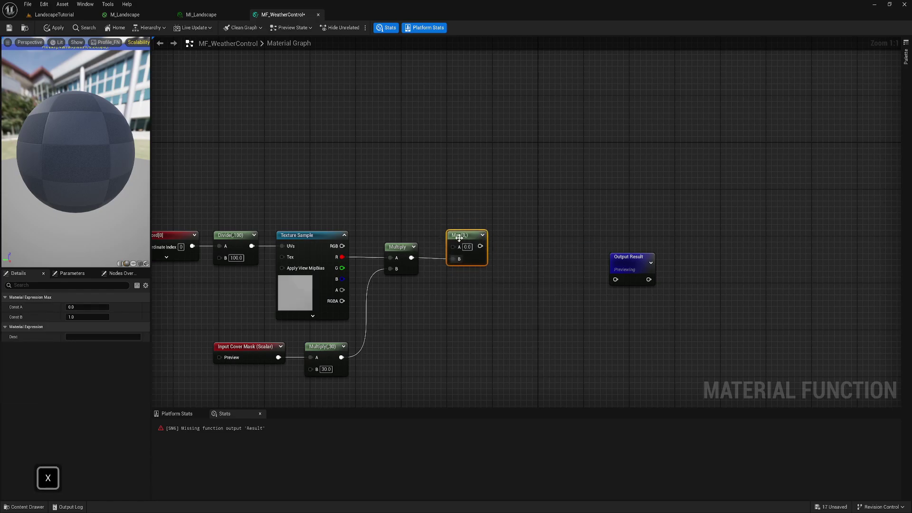
# Duplicate the Cover Mask input, place the copy above the node chain, and rename it Paint Mask.
pyautogui.moveTo(458, 237); pyautogui.dragTo(492, 256, button='right')
pyautogui.click(296, 362)
pyautogui.hotkey('ctrl', 'c')
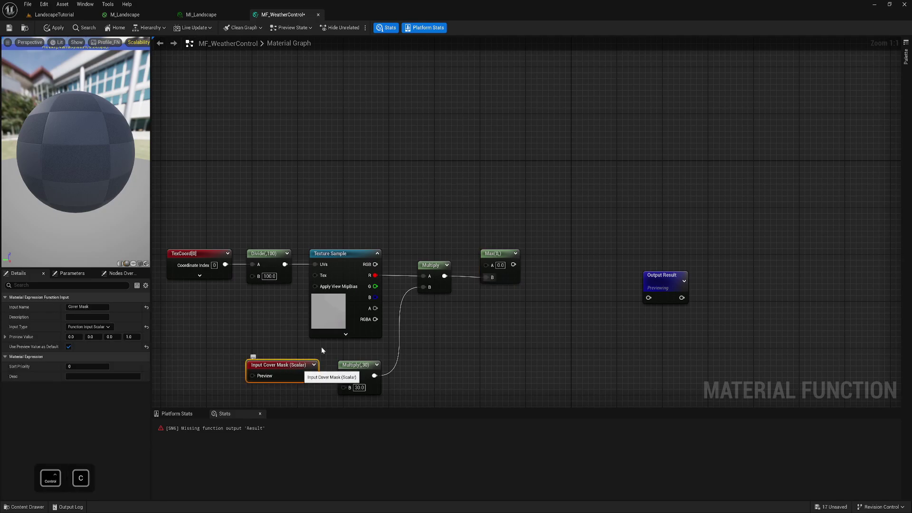
pyautogui.hotkey('ctrl', 'v')
pyautogui.moveTo(431, 197); pyautogui.dragTo(425, 192)
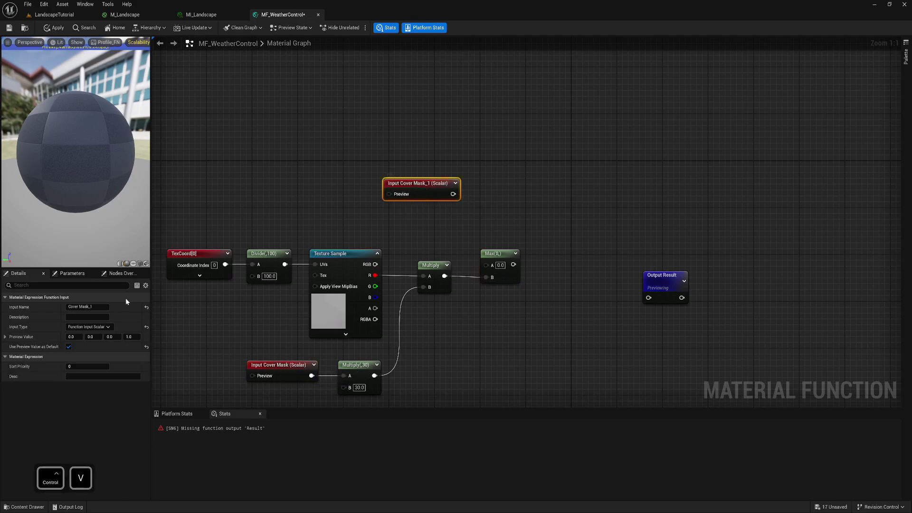
pyautogui.click(87, 307)
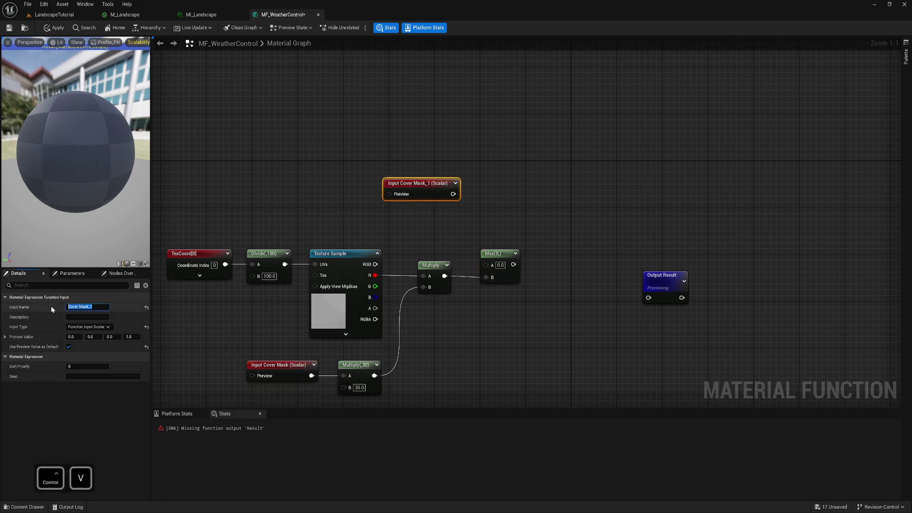
pyautogui.write('Paint Mask')
pyautogui.press('Return')
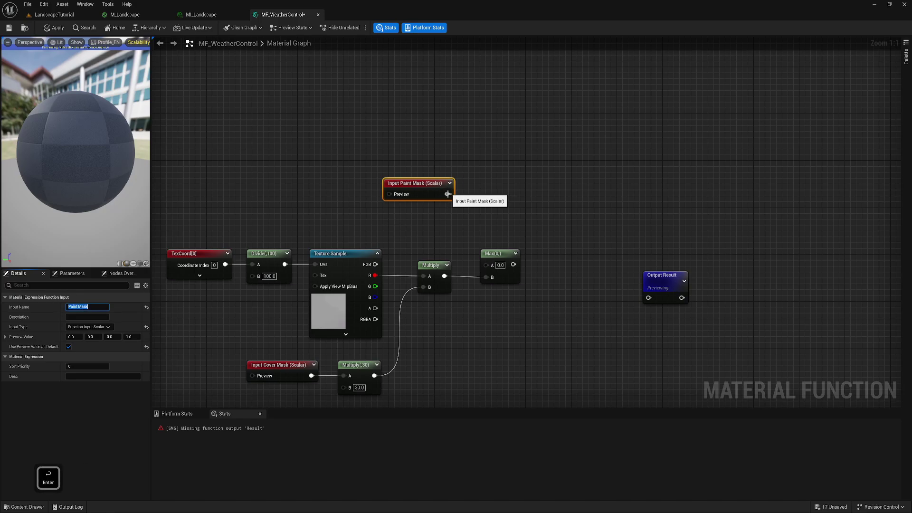
# Connect Paint Mask to the Max node's A input and place it just above the chain.
pyautogui.moveTo(447, 194)
pyautogui.mouseDown()
pyautogui.moveTo(486, 265)
pyautogui.moveTo(416, 225)
pyautogui.mouseUp()
pyautogui.click(406, 169)
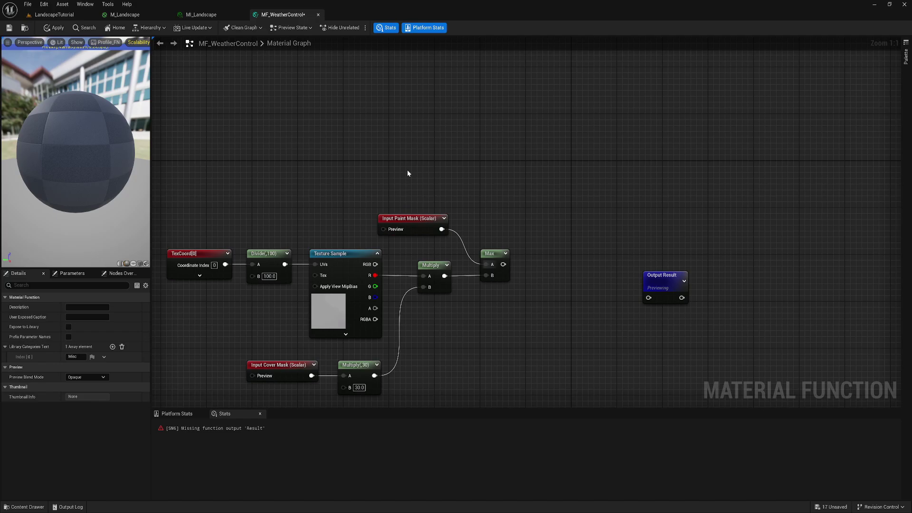
pyautogui.moveTo(407, 170); pyautogui.dragTo(397, 146, button='right')
# Set the Cover Mask input's sort priority to 1 so that it is ordered after Paint Mask.
pyautogui.click(416, 196)
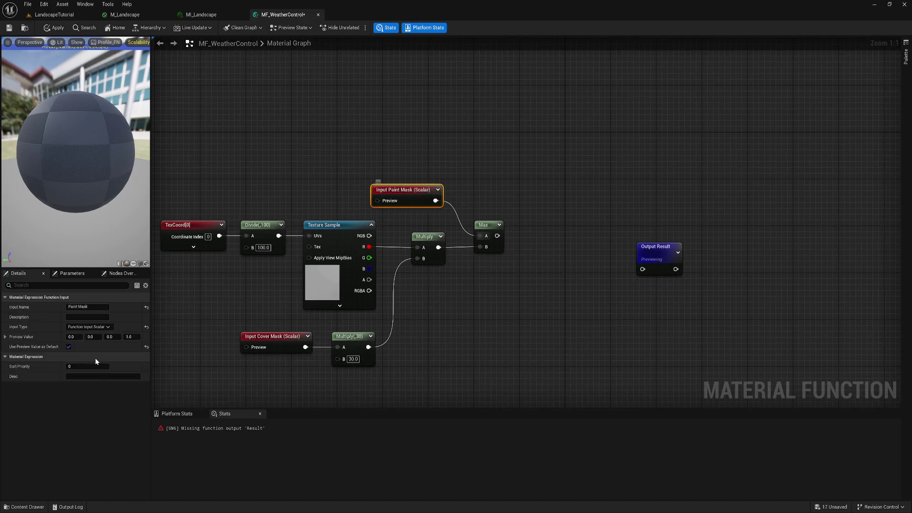
pyautogui.click(280, 344)
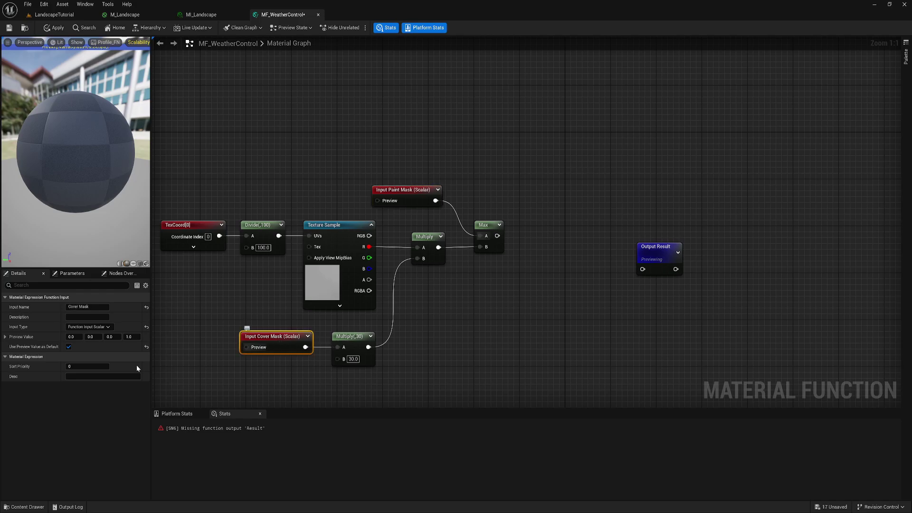
pyautogui.click(88, 366)
pyautogui.write('1')
pyautogui.press('Return')
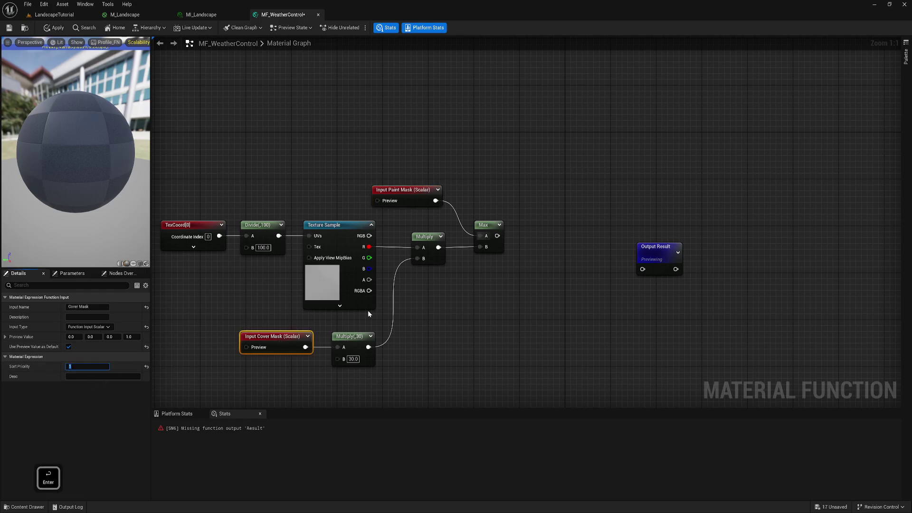
pyautogui.click(401, 202)
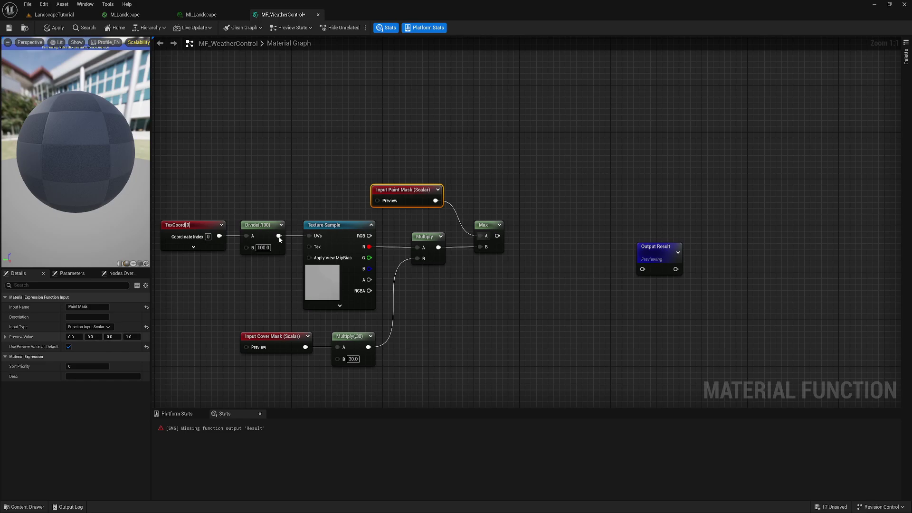
# Add a Saturate node fed by the Max node's output.
pyautogui.moveTo(338, 193); pyautogui.dragTo(297, 200, button='right')
pyautogui.moveTo(376, 201); pyautogui.dragTo(376, 199)
pyautogui.click(448, 236)
pyautogui.moveTo(480, 224); pyautogui.dragTo(421, 218, button='right')
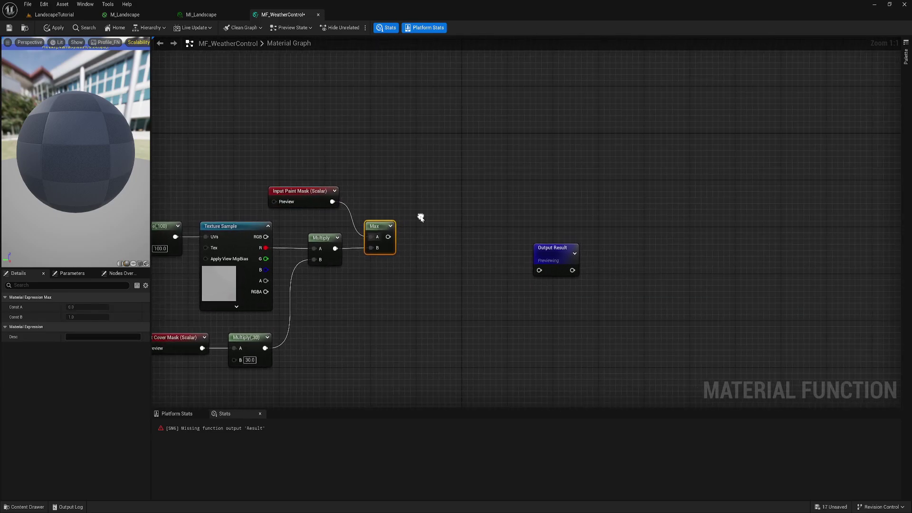
pyautogui.moveTo(388, 236); pyautogui.dragTo(424, 228)
pyautogui.write('sat')
pyautogui.click(455, 264)
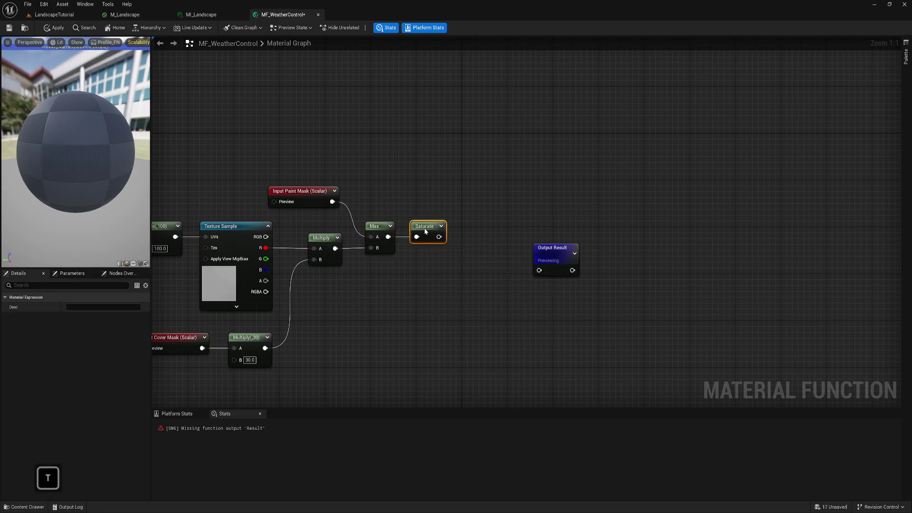
# Connect the Saturate node to Output Result and place the output node right beside it.
pyautogui.moveTo(468, 218); pyautogui.dragTo(419, 234, button='right')
pyautogui.moveTo(390, 253); pyautogui.dragTo(445, 233)
pyautogui.click(380, 214)
# Expose the MF_WeatherControl function to the library and save it.
pyautogui.moveTo(373, 213); pyautogui.dragTo(573, 211, button='right')
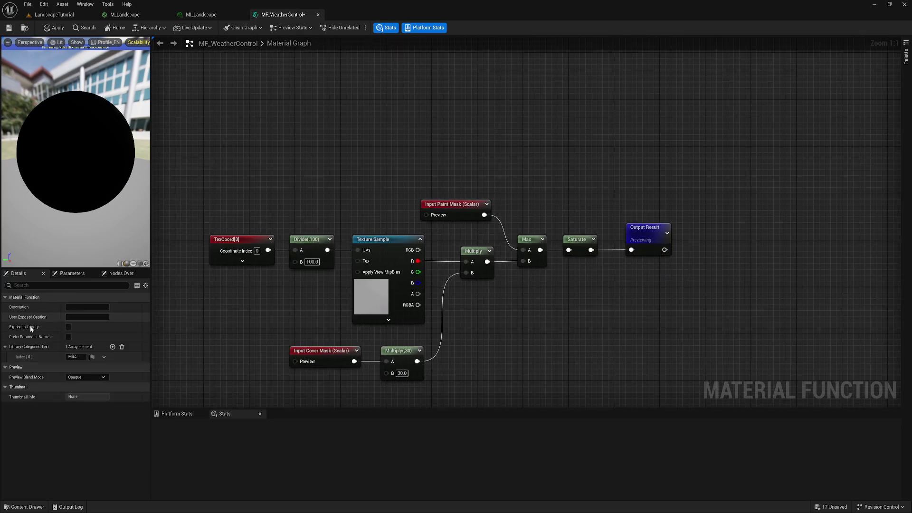
pyautogui.click(68, 326)
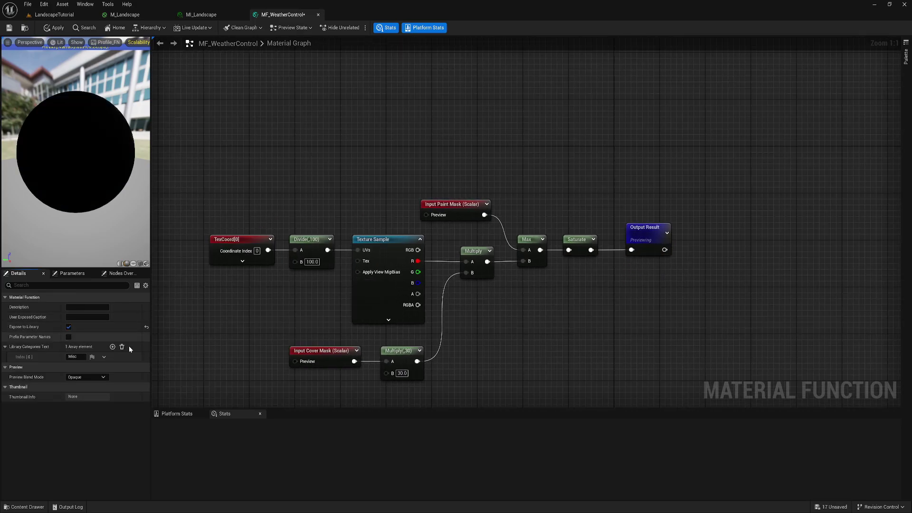
pyautogui.click(10, 28)
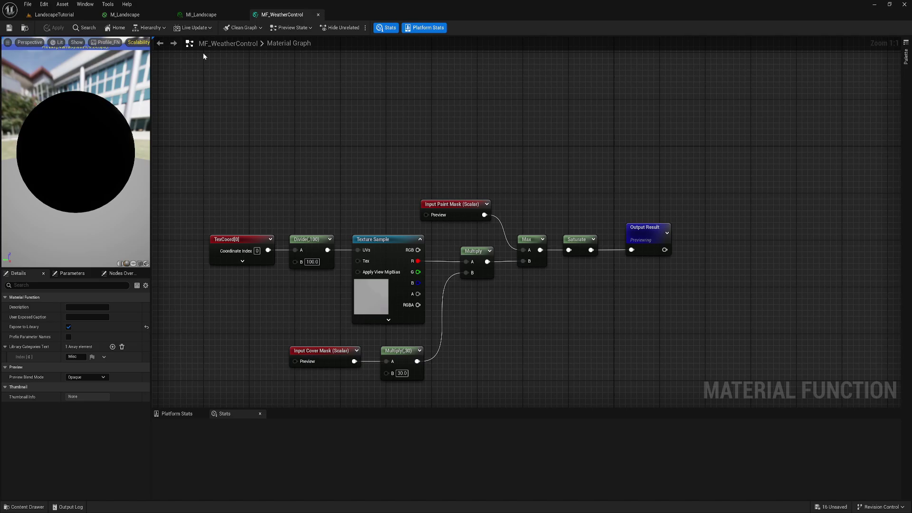
# Add the MF_WeatherControl function to the M_Landscape graph next to the Layer05 layer sample.
pyautogui.click(125, 15)
pyautogui.moveTo(443, 290); pyautogui.dragTo(401, 289, button='right')
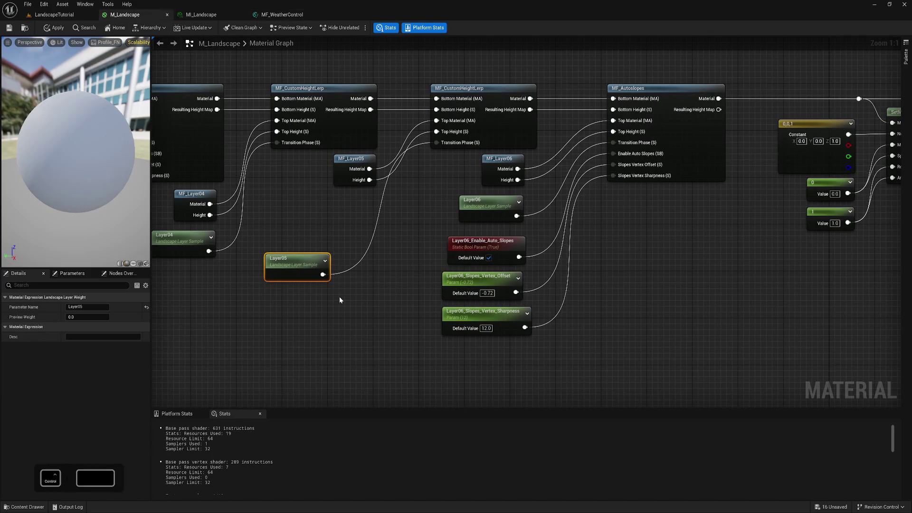
pyautogui.hotkey('ctrl', 'space')
pyautogui.moveTo(685, 379); pyautogui.dragTo(365, 232)
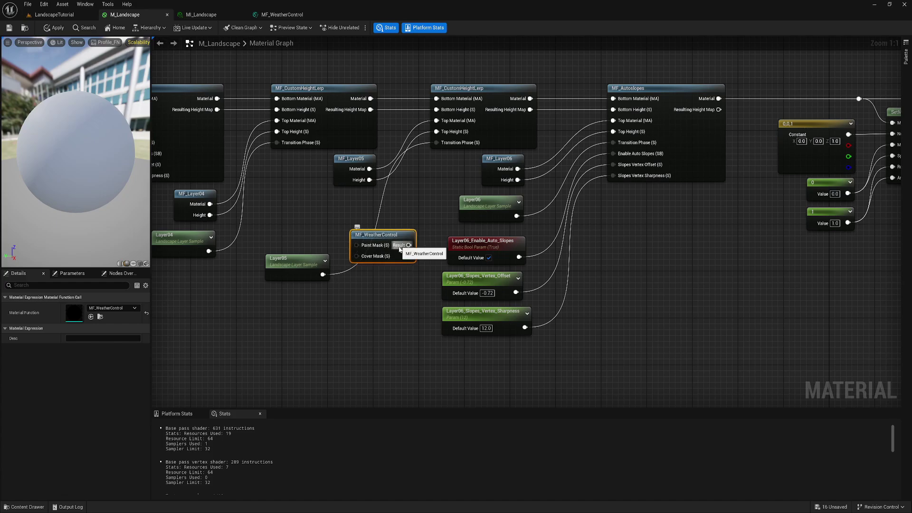
# Line up the Layer05 sample with MF_WeatherControl's Paint Mask input and connect Result to the Transition Phase of Layer05's MF_CustomHeightLerp.
pyautogui.moveTo(400, 248); pyautogui.dragTo(401, 259)
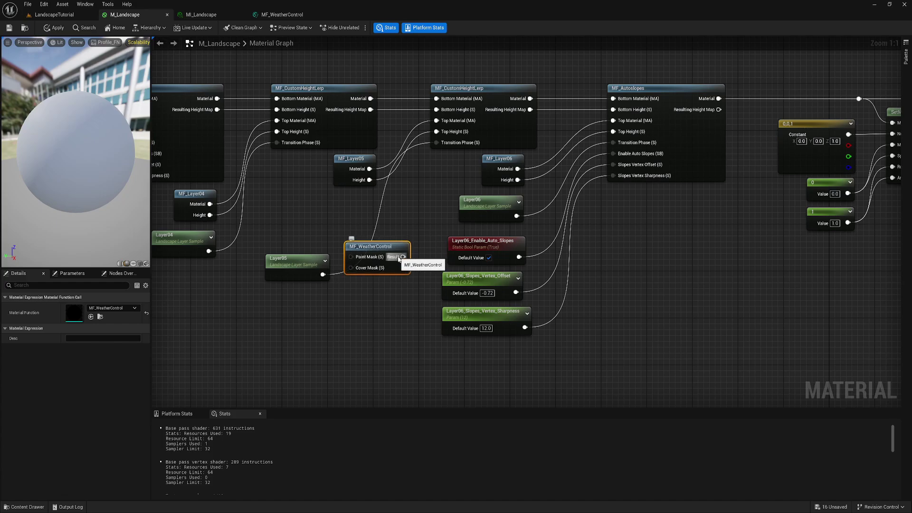
pyautogui.moveTo(403, 257)
pyautogui.mouseDown()
pyautogui.moveTo(326, 272)
pyautogui.moveTo(315, 200)
pyautogui.moveTo(351, 257)
pyautogui.moveTo(309, 255)
pyautogui.moveTo(301, 242)
pyautogui.mouseUp()
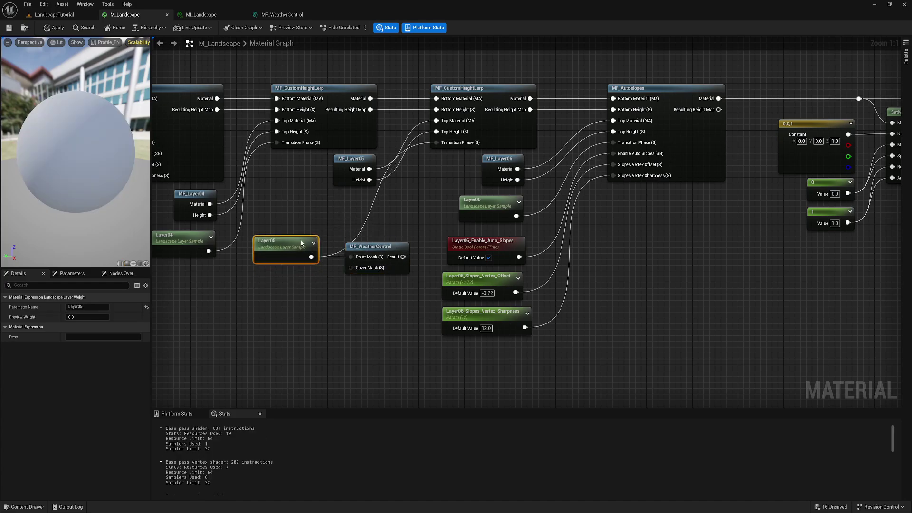
pyautogui.moveTo(403, 257); pyautogui.dragTo(397, 210)
pyautogui.click(395, 185)
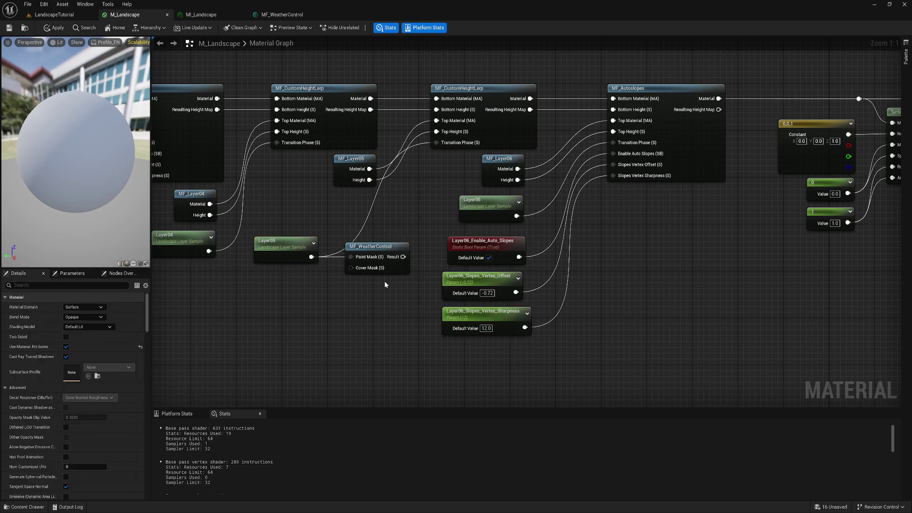
pyautogui.moveTo(403, 257); pyautogui.dragTo(436, 143)
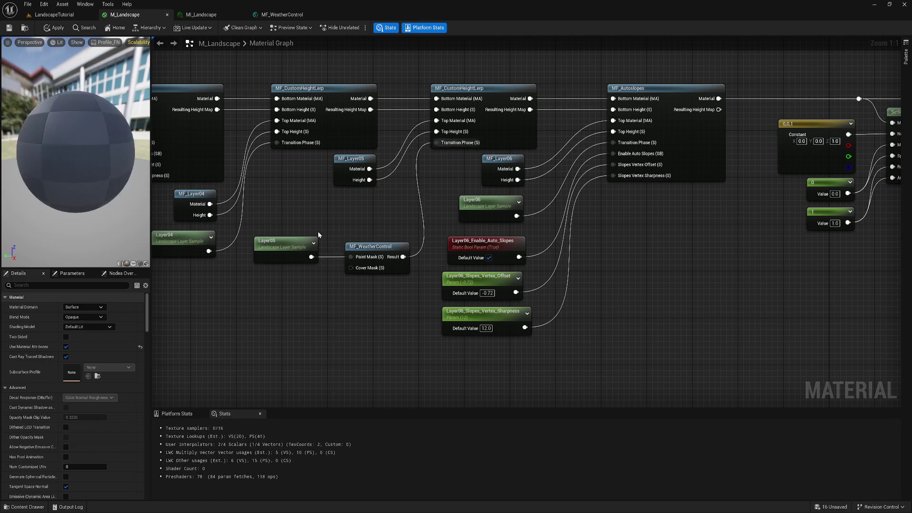
# Move the Layer05 sample and MF_WeatherControl nodes together closer beneath the MF_Layer05 node.
pyautogui.moveTo(317, 240); pyautogui.dragTo(378, 206)
pyautogui.keyDown('shift'); pyautogui.click(371, 246); pyautogui.keyUp('shift')
pyautogui.click(367, 238)
pyautogui.moveTo(366, 238); pyautogui.dragTo(450, 249, button='right')
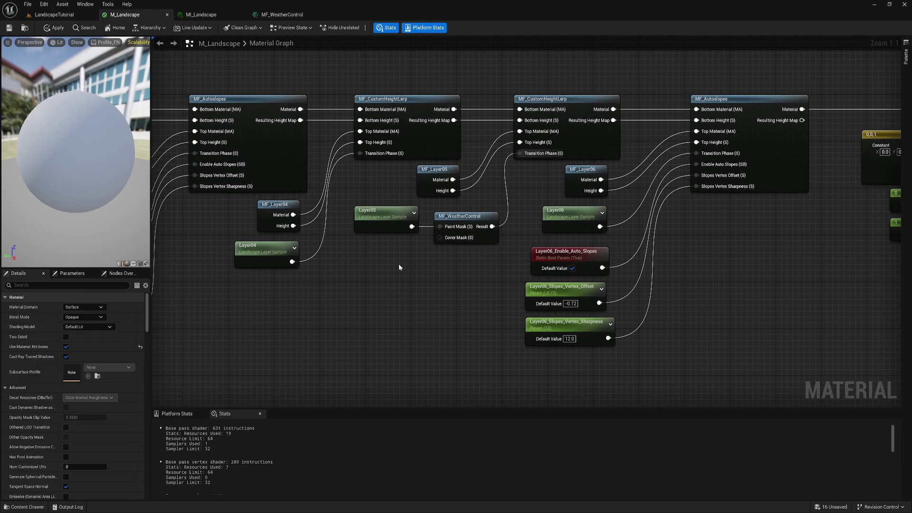
# Add a scalar parameter named SnowAmount below the Layer05 sample and connect it to MF_WeatherControl's Cover Mask input.
pyautogui.click(358, 261)
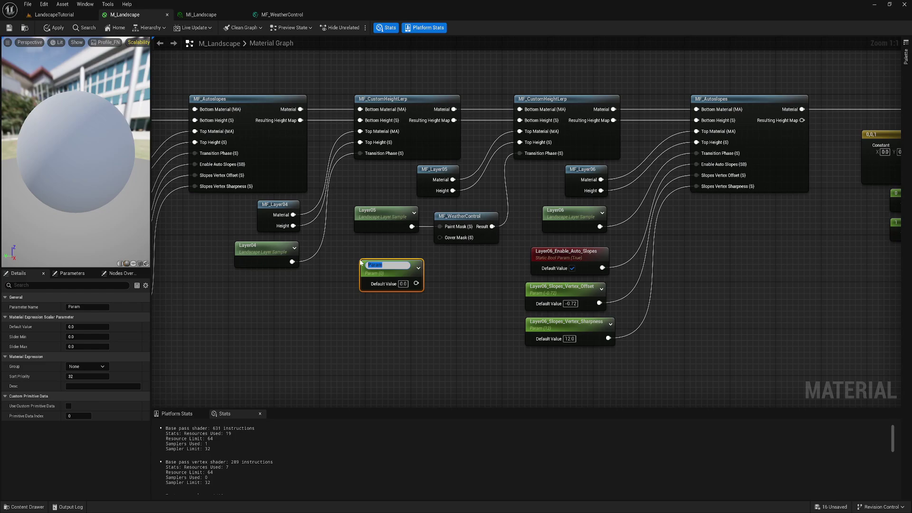
pyautogui.write('Sno')
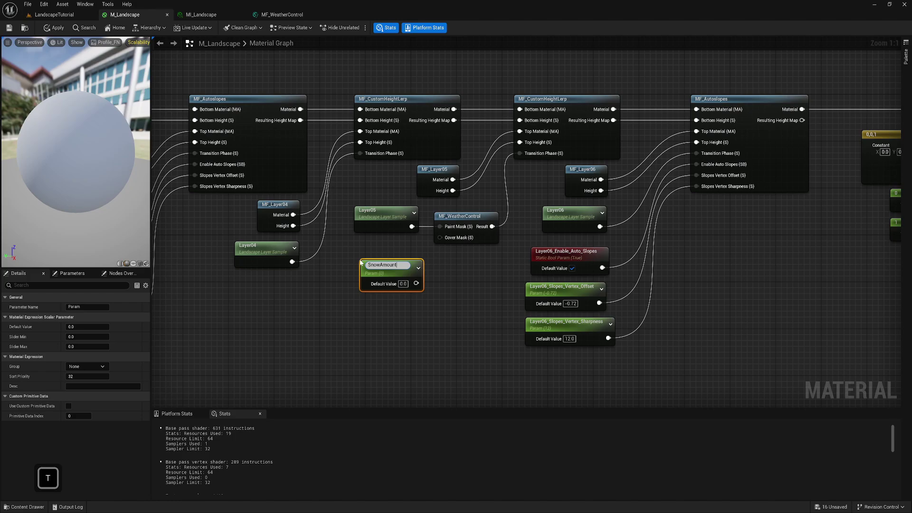
pyautogui.write('wAmount')
pyautogui.press('Return')
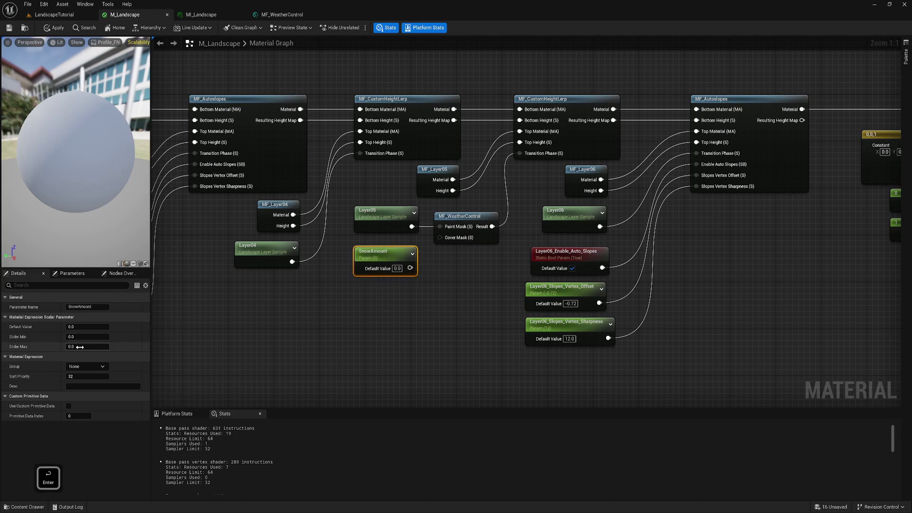
pyautogui.moveTo(410, 268); pyautogui.dragTo(440, 237)
pyautogui.moveTo(396, 257); pyautogui.dragTo(395, 251)
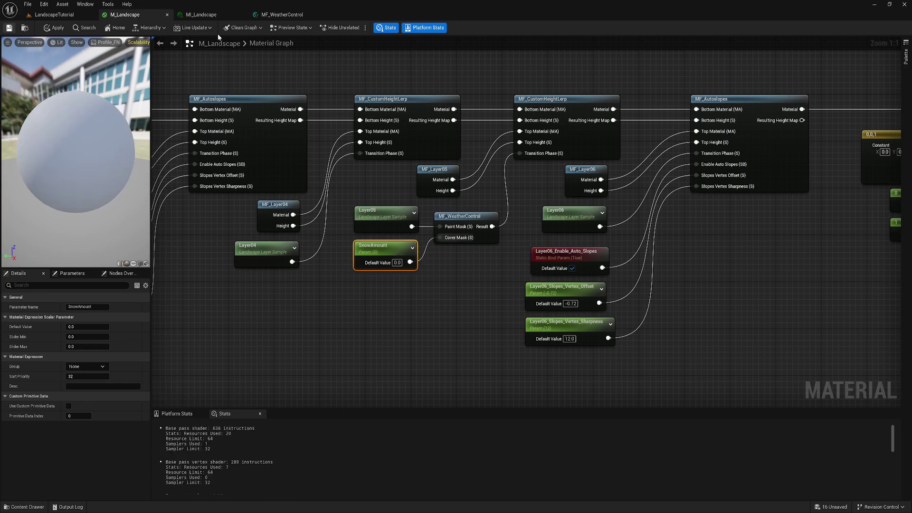
# Undock MI_Landscape into a floating window and place it over the LandscapeTutorial level so the landscape remains in view.
pyautogui.click(209, 15)
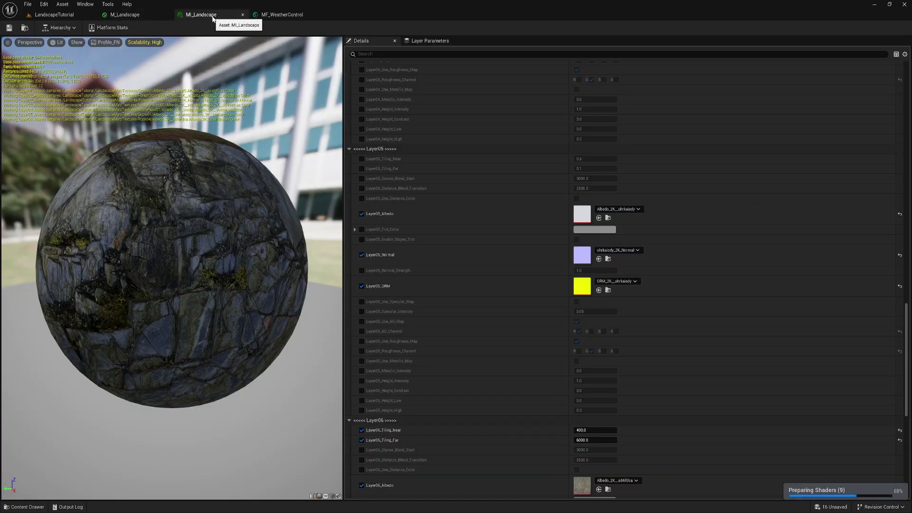
pyautogui.moveTo(204, 14); pyautogui.dragTo(498, 144)
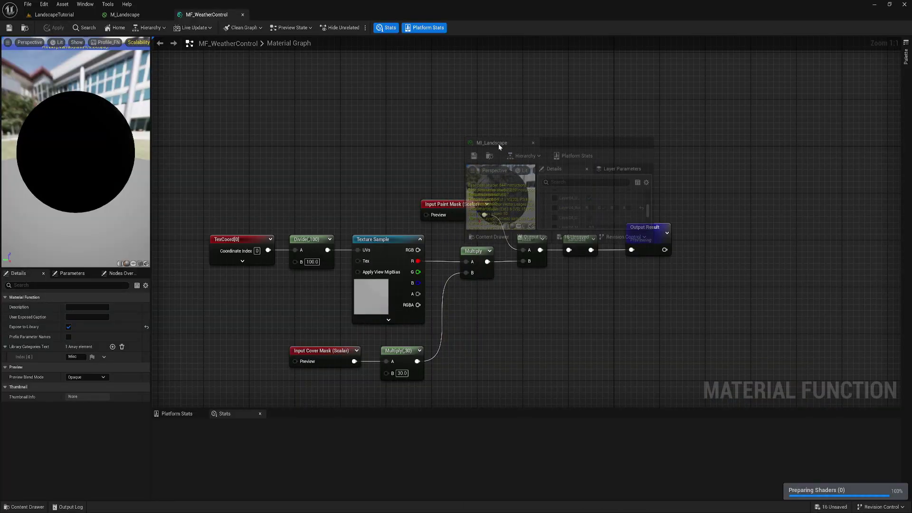
pyautogui.click(33, 18)
pyautogui.moveTo(464, 313); pyautogui.dragTo(446, 481)
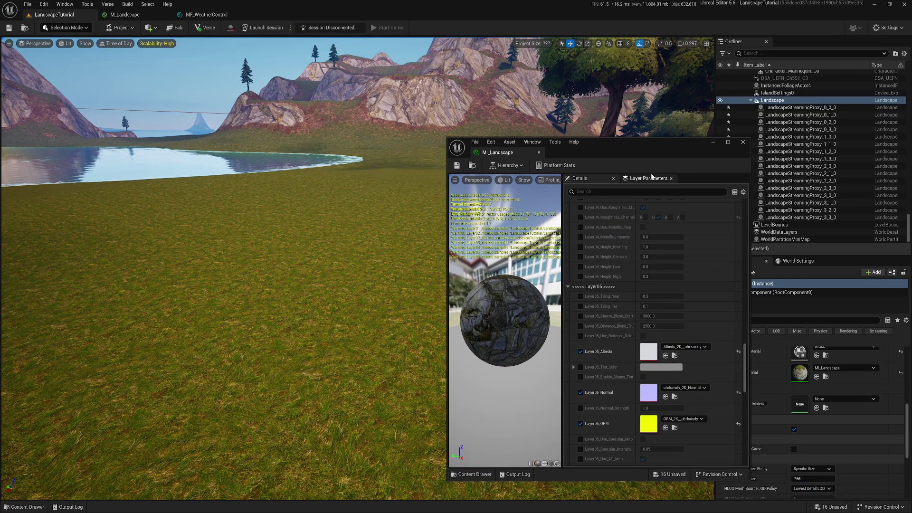
pyautogui.moveTo(658, 142); pyautogui.dragTo(704, 96)
# Enable the SnowAmount override in MI_Landscape's global scalar parameters and raise it to about 0.87.
pyautogui.scroll(-3, 707, 258)
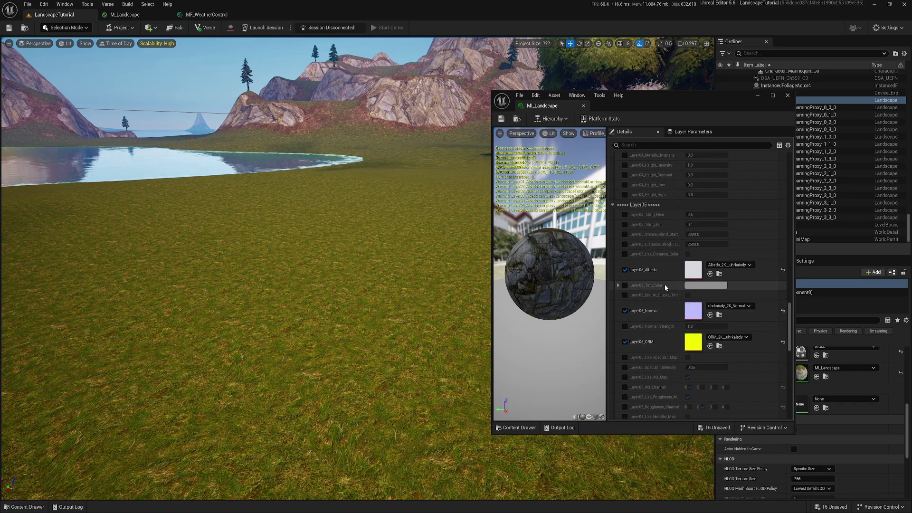
pyautogui.scroll(-1, 670, 253)
pyautogui.scroll(-10, 671, 256)
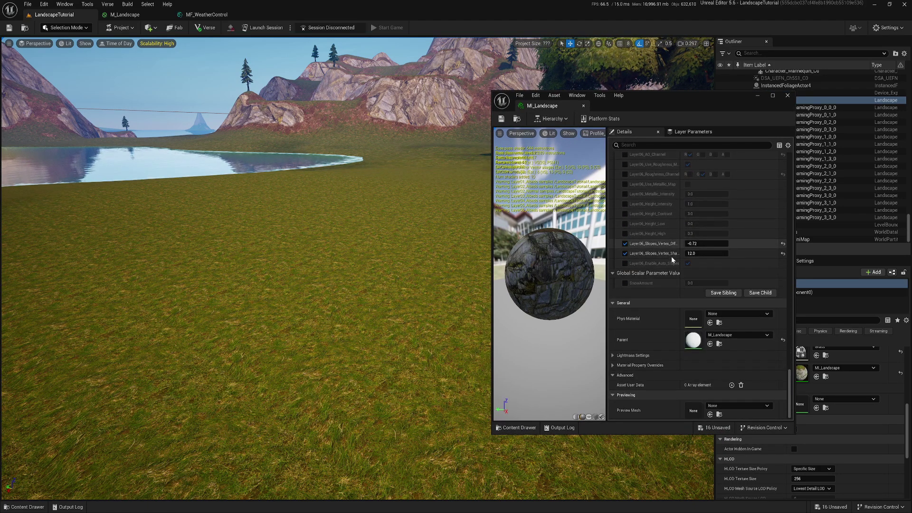
pyautogui.click(625, 280)
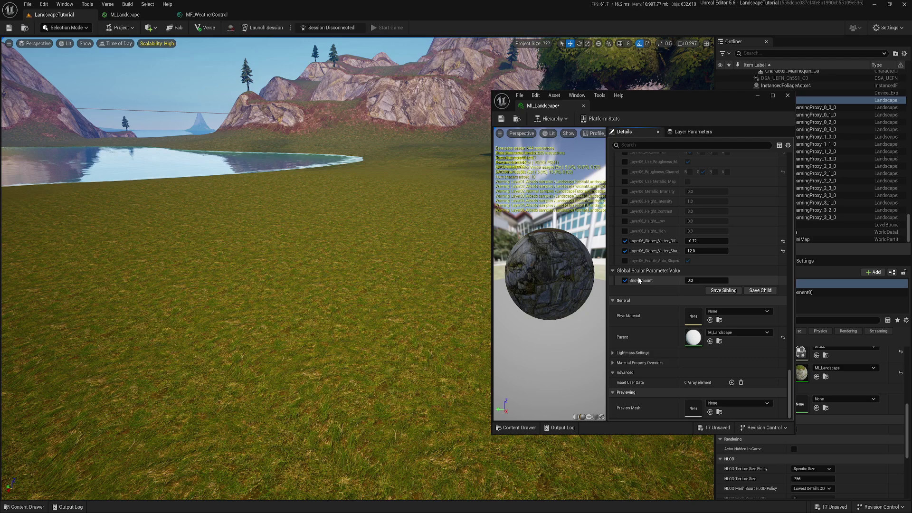
pyautogui.moveTo(697, 280); pyautogui.dragTo(806, 280)
# Test SnowAmount at 1 and at 0 on the lakeside landscape, and leave it at about 0.128.
pyautogui.press('a')
pyautogui.moveTo(333, 238); pyautogui.dragTo(369, 221, button='right')
pyautogui.press('w')
pyautogui.press('a')
pyautogui.press('e')
pyautogui.scroll(3, 363, 221)
pyautogui.click(706, 280)
pyautogui.write('1')
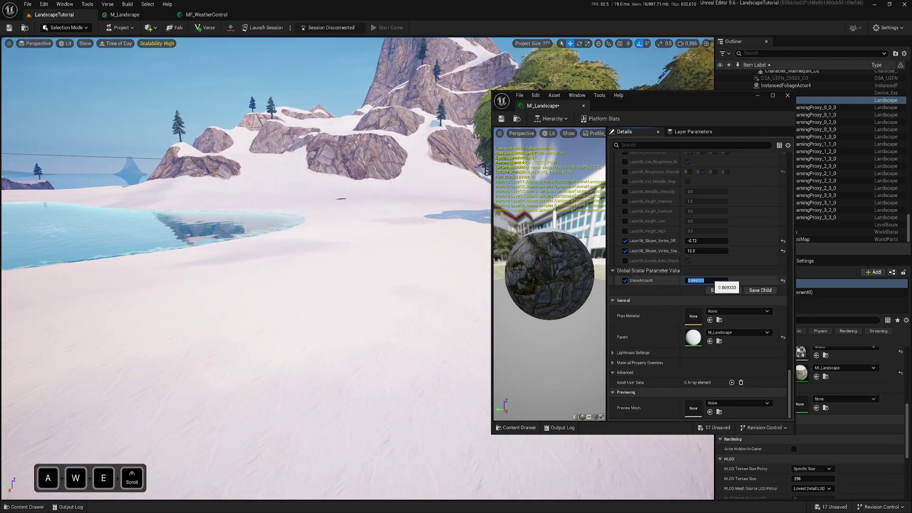
pyautogui.press('Return')
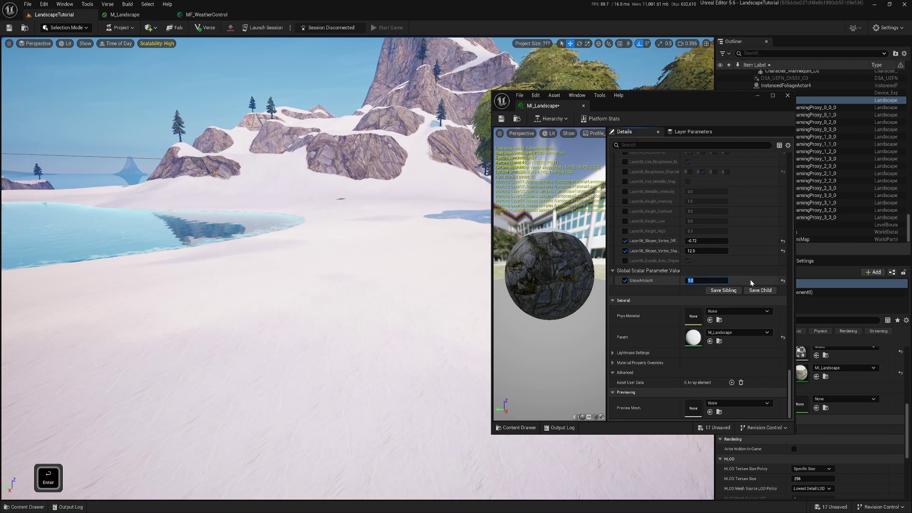
pyautogui.write('0')
pyautogui.press('Return')
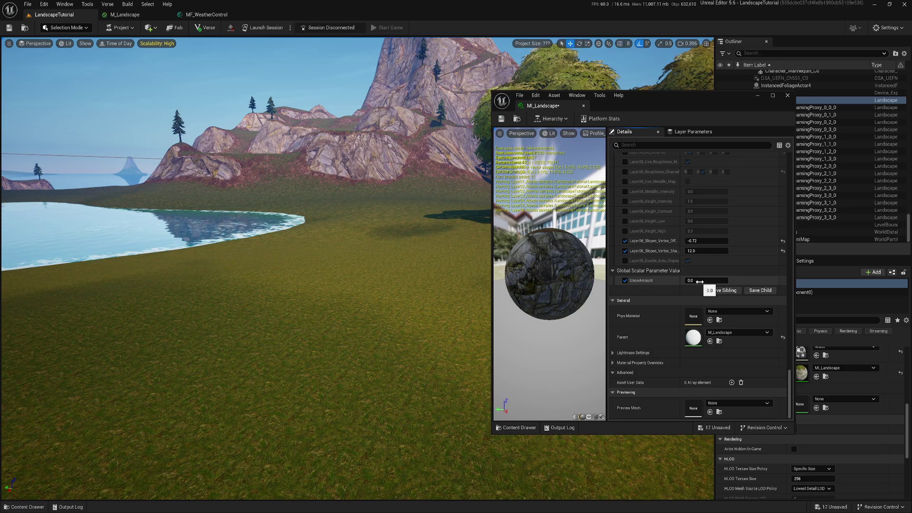
pyautogui.moveTo(696, 280)
pyautogui.mouseDown()
pyautogui.moveTo(741, 281)
pyautogui.moveTo(690, 280)
pyautogui.moveTo(707, 280)
pyautogui.mouseUp()
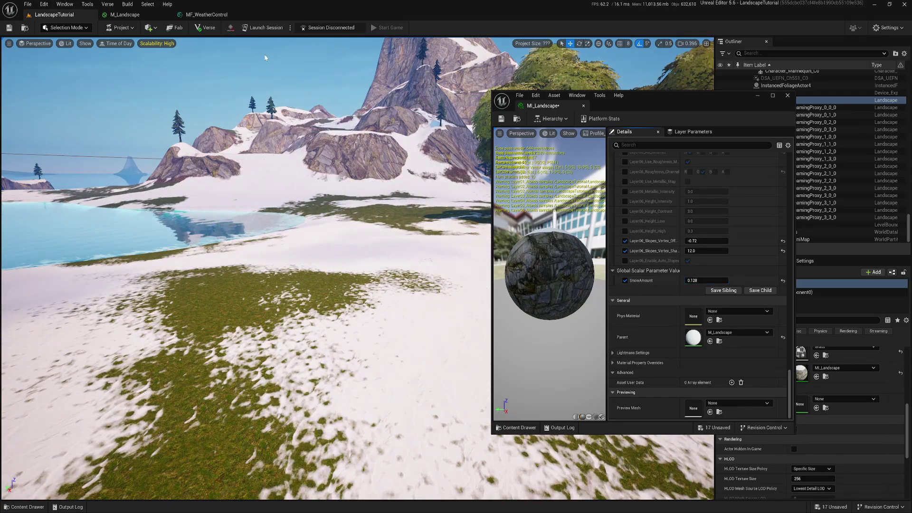
# Dock MF_WeatherControl into the floating MI_Landscape window, enlarge that window, and bring the LandscapeTutorial level back behind it.
pyautogui.click(207, 15)
pyautogui.moveTo(207, 15); pyautogui.dragTo(623, 106)
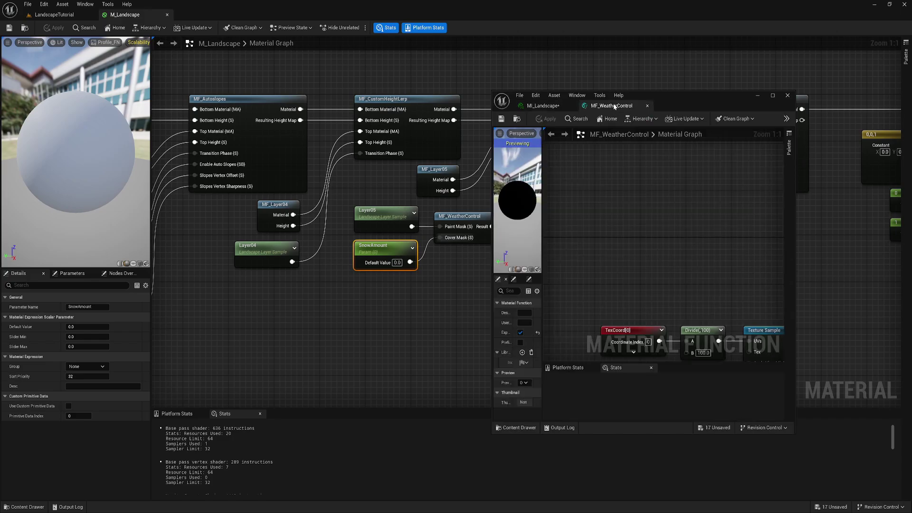
pyautogui.moveTo(654, 287)
pyautogui.mouseDown(button='right')
pyautogui.moveTo(592, 273)
pyautogui.moveTo(645, 281)
pyautogui.mouseUp(button='right')
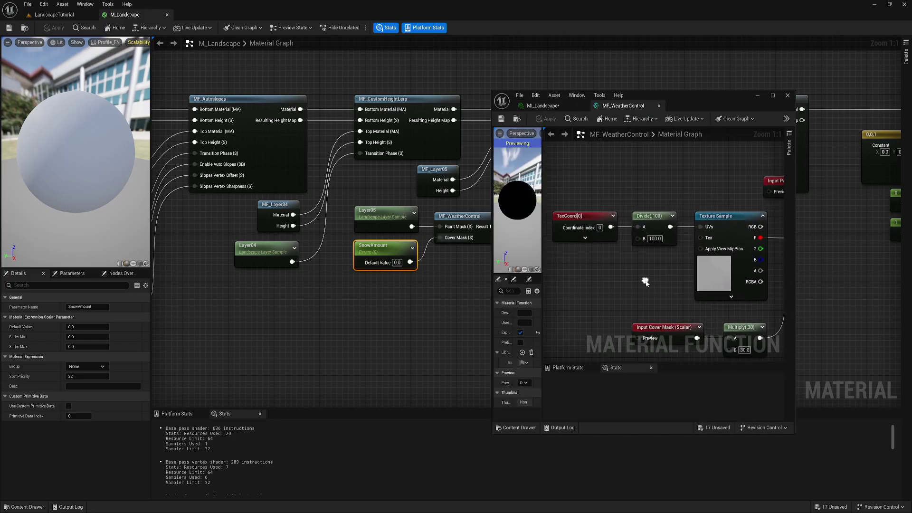
pyautogui.moveTo(578, 192); pyautogui.dragTo(659, 273)
pyautogui.moveTo(626, 269); pyautogui.dragTo(663, 267, button='right')
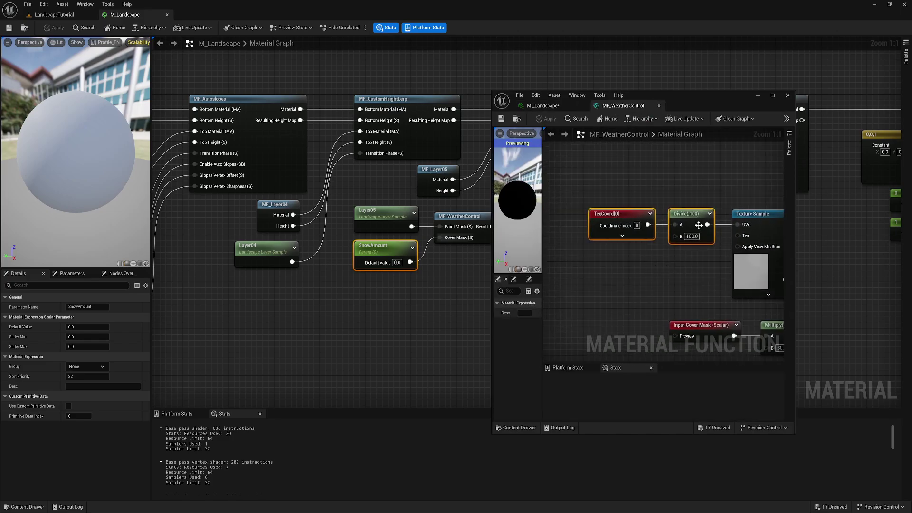
pyautogui.click(674, 266)
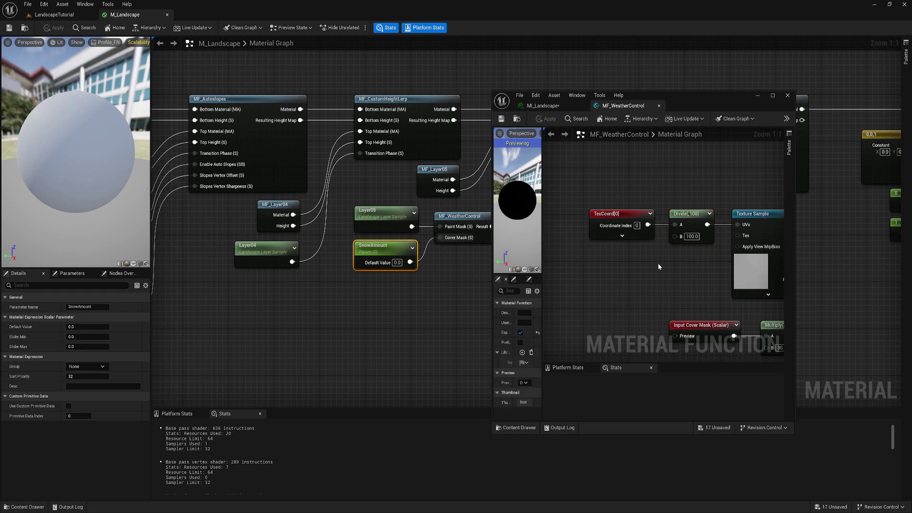
pyautogui.moveTo(492, 91); pyautogui.dragTo(386, 52)
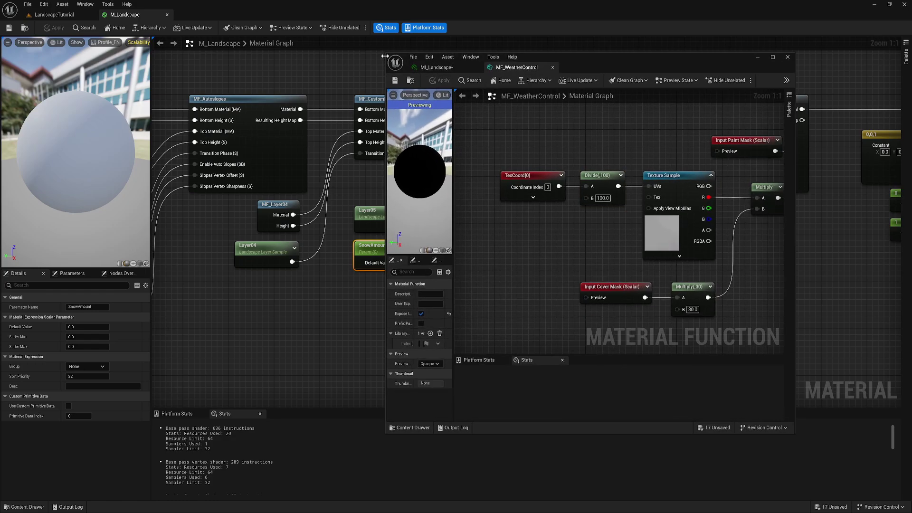
pyautogui.click(54, 14)
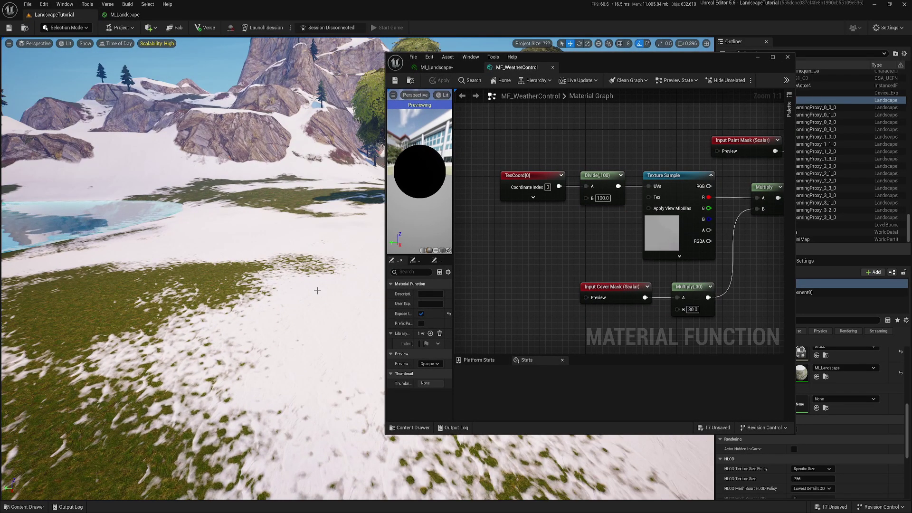
# Move the TexCoord and Divide nodes away from the Texture Sample to make room for another node.
pyautogui.moveTo(579, 247); pyautogui.dragTo(584, 242, button='right')
pyautogui.moveTo(526, 226); pyautogui.dragTo(607, 153)
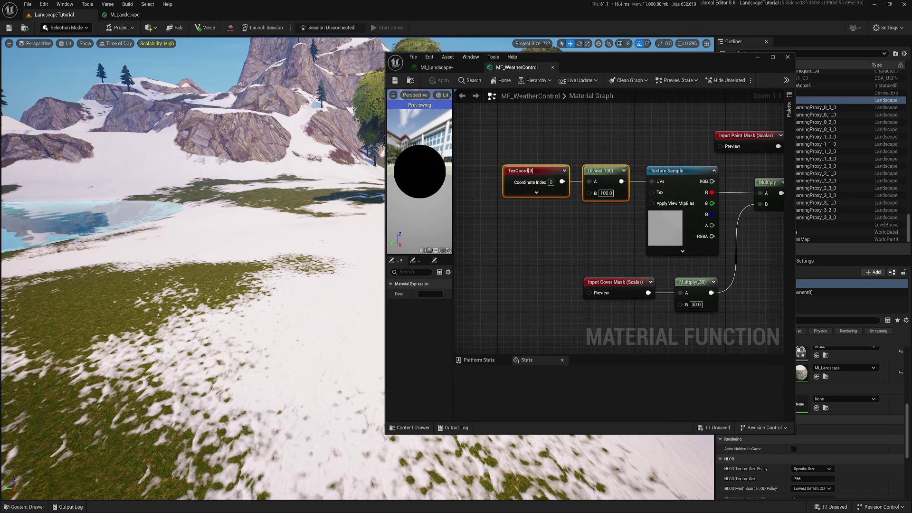
pyautogui.moveTo(609, 169); pyautogui.dragTo(681, 193, button='right')
pyautogui.moveTo(680, 192); pyautogui.dragTo(558, 199)
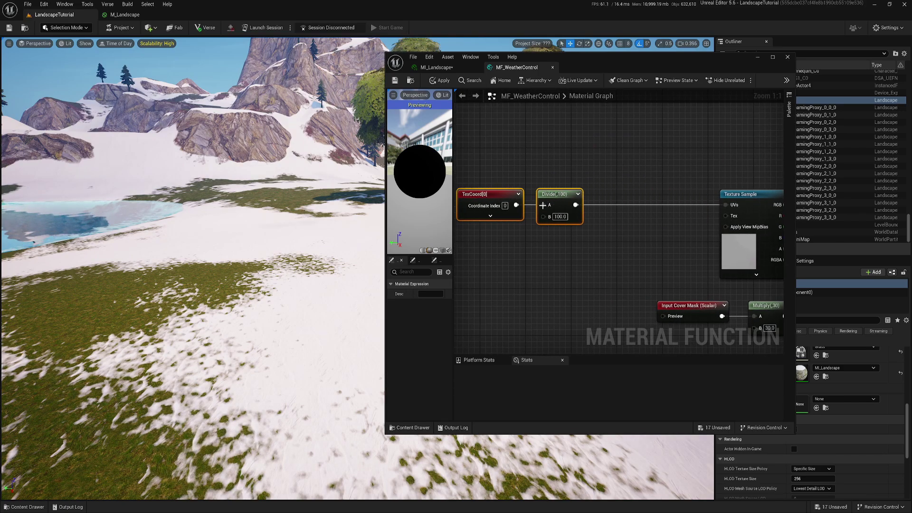
# Insert a Multiply node between the Divide node's output and the Texture Sample's UVs input.
pyautogui.click(587, 250)
pyautogui.click(603, 211)
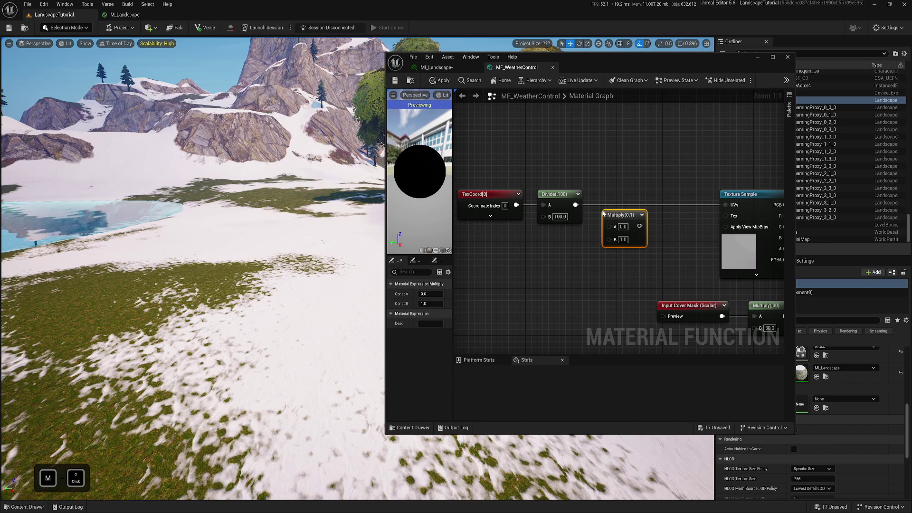
pyautogui.moveTo(576, 205); pyautogui.dragTo(726, 204)
pyautogui.moveTo(621, 213); pyautogui.dragTo(629, 196)
pyautogui.moveTo(602, 243); pyautogui.dragTo(649, 234, button='right')
# Add a scalar parameter named SnowTiling with a default value of 1 and connect it to the new Multiply node's B input.
pyautogui.click(559, 245)
pyautogui.click(559, 245)
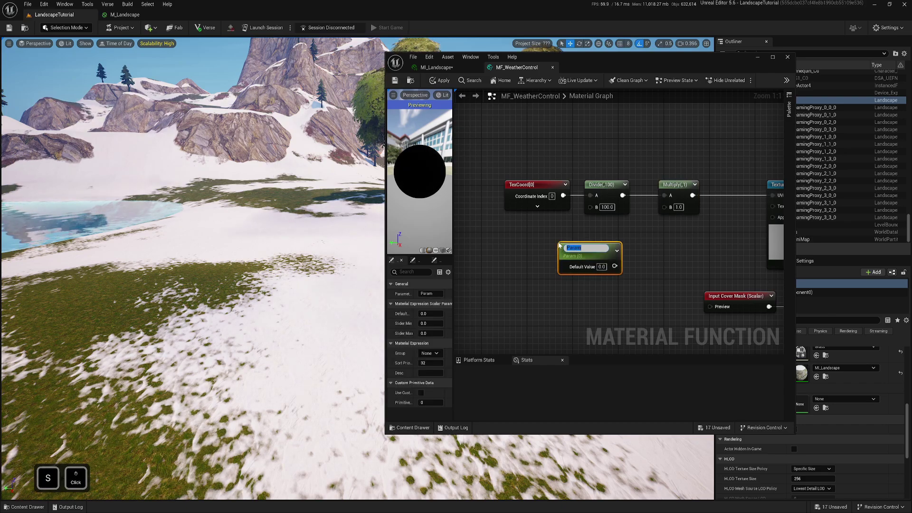
pyautogui.write('Tiling')
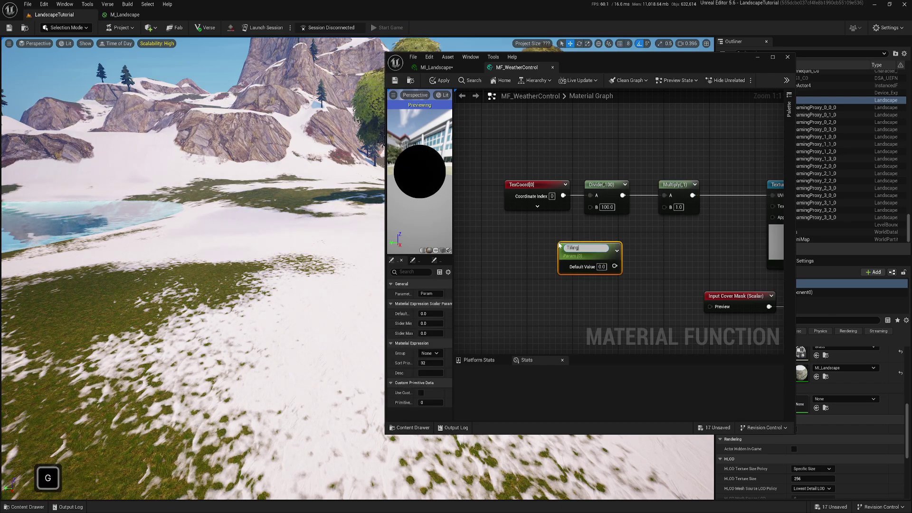
pyautogui.press('Home')
pyautogui.write('Snow')
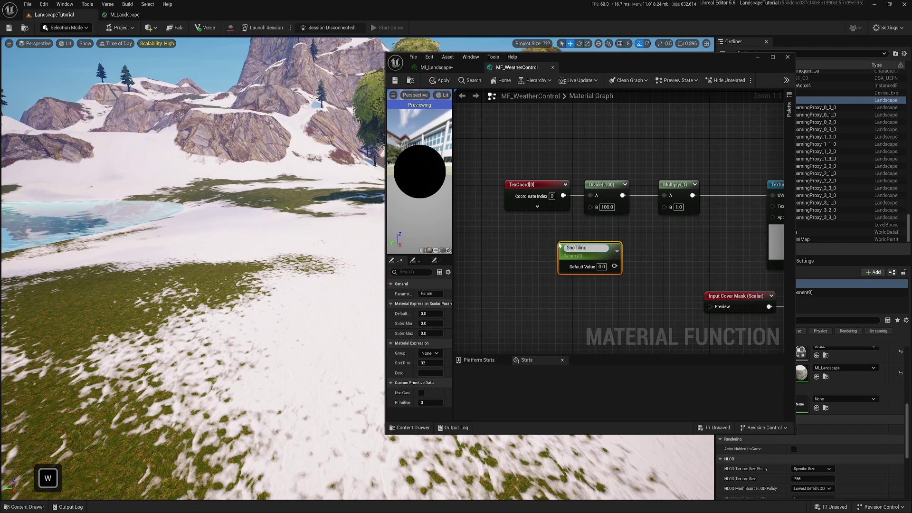
pyautogui.press('Return')
pyautogui.click(602, 264)
pyautogui.write('1')
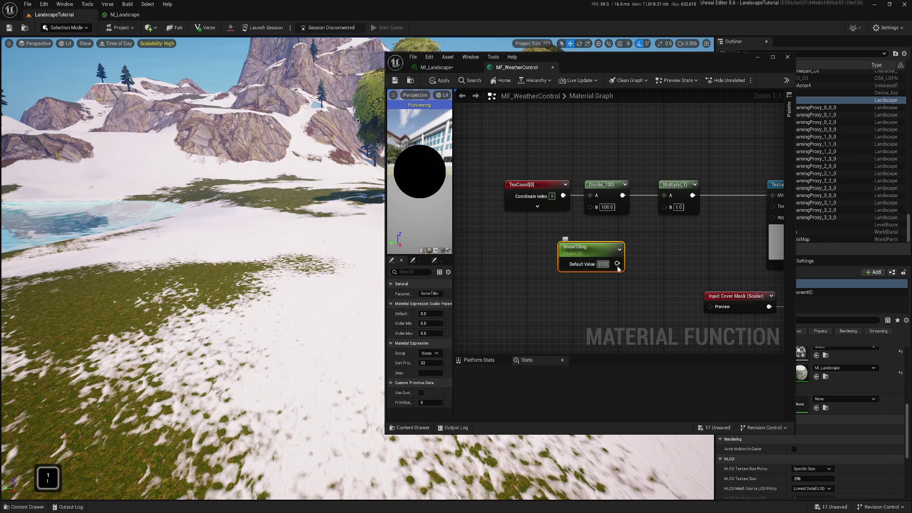
pyautogui.click(646, 267)
pyautogui.moveTo(614, 264); pyautogui.dragTo(664, 207)
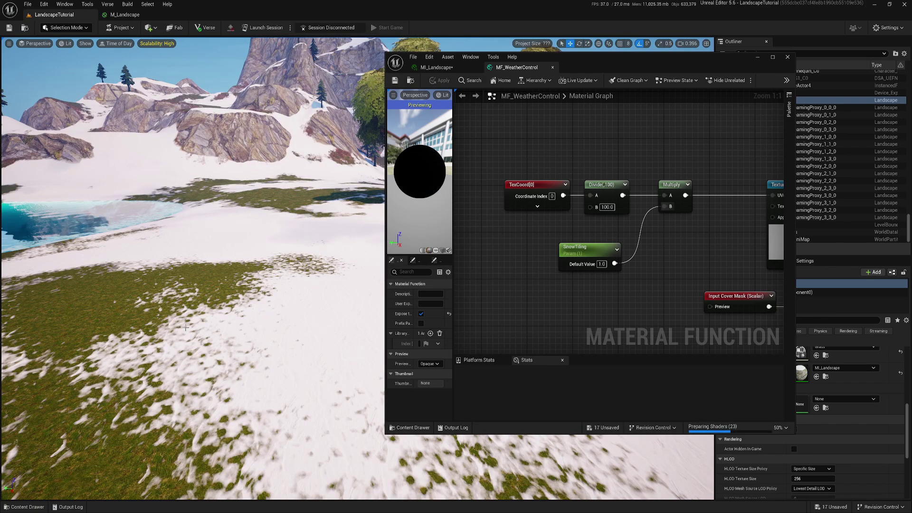
# Move the SnowTiling node up beneath the Divide node and adjust its default value to 0.543347.
pyautogui.moveTo(596, 256); pyautogui.dragTo(610, 240)
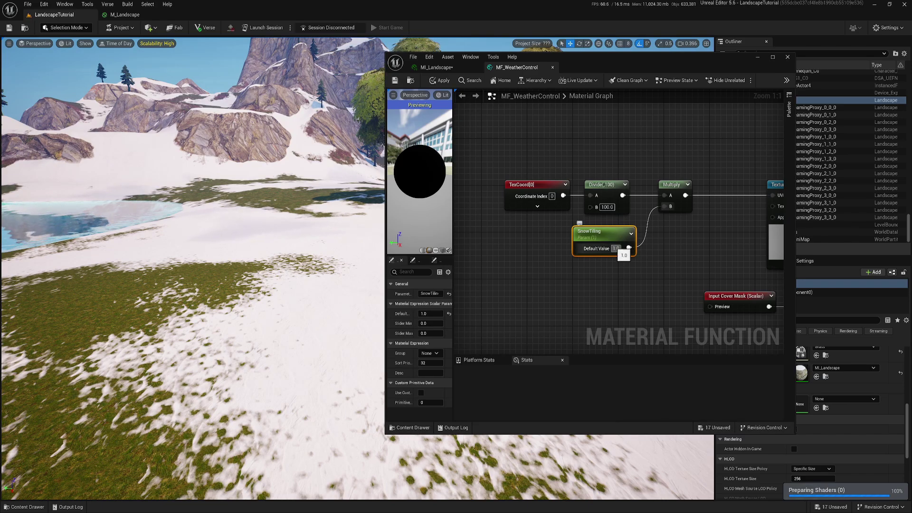
pyautogui.click(430, 313)
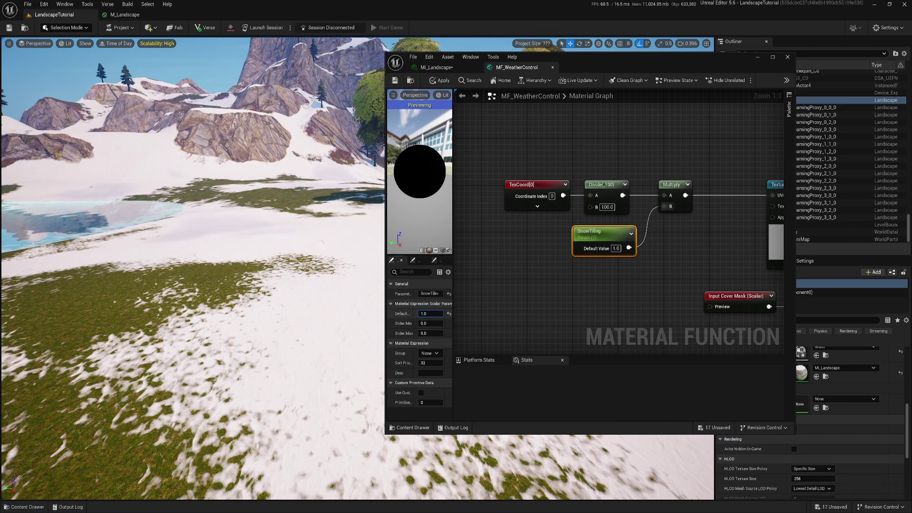
pyautogui.moveTo(430, 314)
pyautogui.mouseDown()
pyautogui.moveTo(463, 314)
pyautogui.moveTo(427, 313)
pyautogui.mouseUp()
# Examine the snow noise scale up close on the terrain near the lake.
pyautogui.press('s')
pyautogui.moveTo(30, 398); pyautogui.dragTo(30, 398, button='right')
pyautogui.press('d')
pyautogui.press('q')
pyautogui.press('w')
pyautogui.press('e')
pyautogui.press('a')
pyautogui.press('s')
pyautogui.press('d')
pyautogui.press('e')
pyautogui.press('w')
pyautogui.press('q')
pyautogui.press('d')
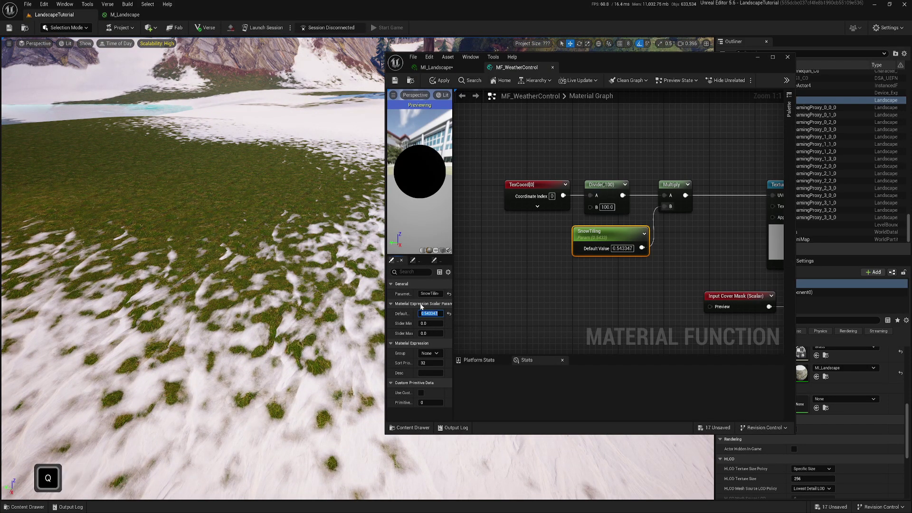
# Try SnowTiling default values of 0.2 and 0.3 and compare the snow pattern on the landscape.
pyautogui.press('Return')
pyautogui.write('0.2')
pyautogui.press('Return')
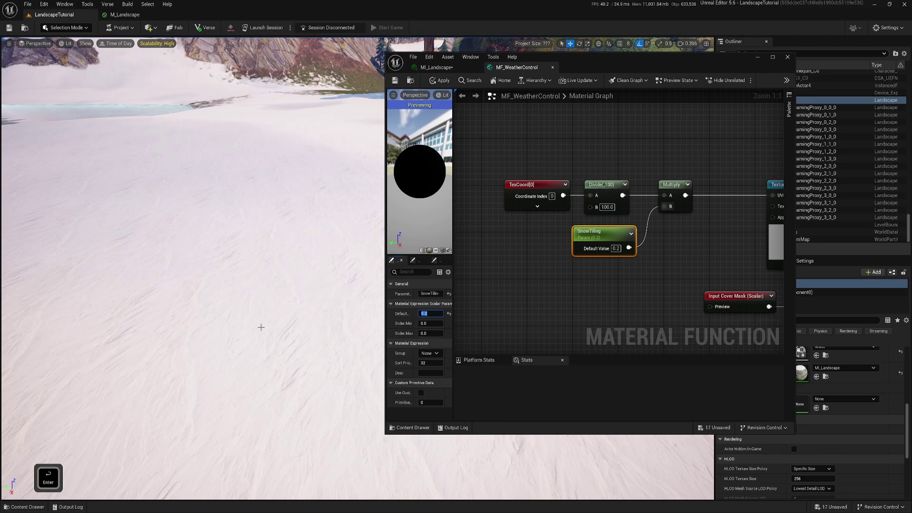
pyautogui.write('0.3')
pyautogui.press('Return')
pyautogui.moveTo(269, 332); pyautogui.dragTo(304, 332, button='right')
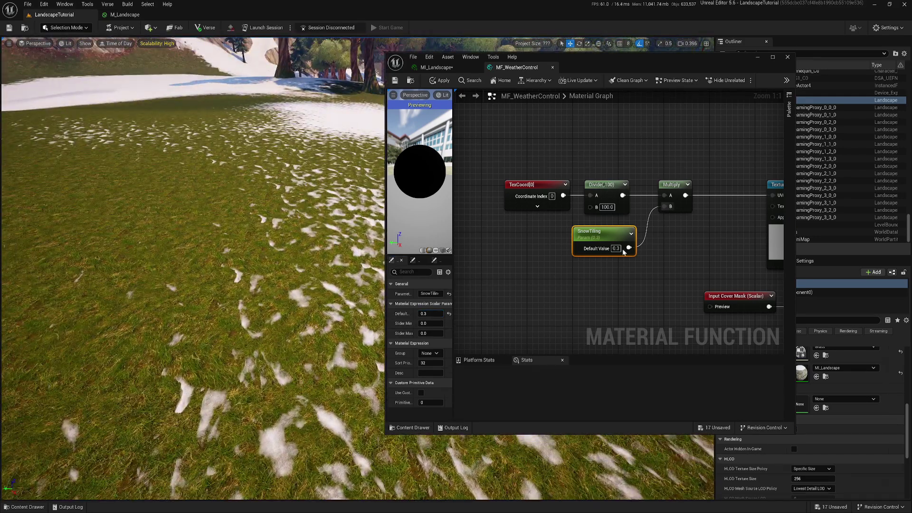
# Delete the Multiply node after the Divide node and connect the Divide output directly to the Texture Sample's UVs input.
pyautogui.moveTo(667, 165); pyautogui.dragTo(568, 177, button='right')
pyautogui.moveTo(568, 176); pyautogui.dragTo(604, 229)
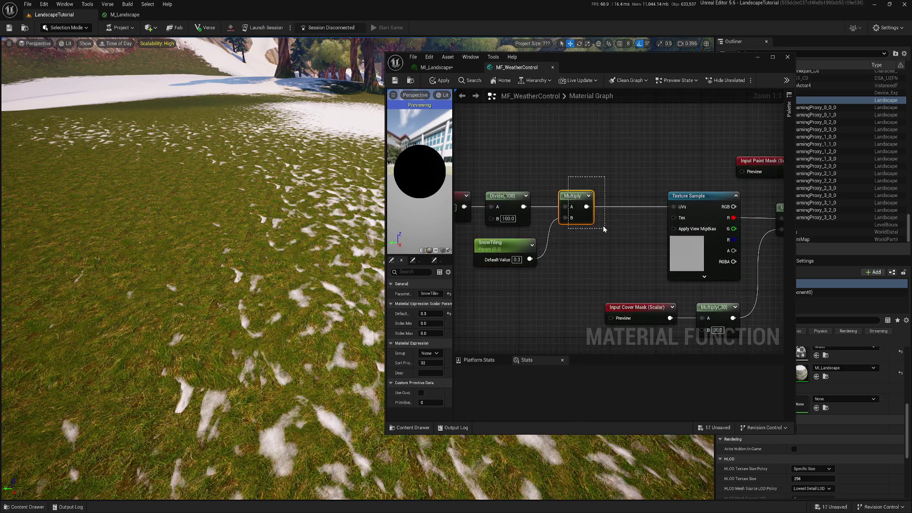
pyautogui.press('Delete')
pyautogui.moveTo(523, 207); pyautogui.dragTo(673, 206)
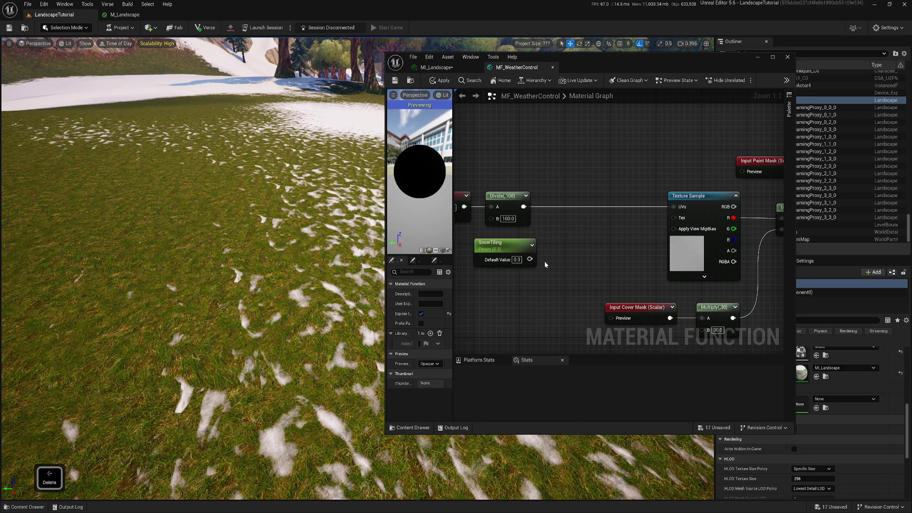
# Delete the SnowTiling parameter and move the TexCoord and Divide nodes back beside the Texture Sample.
pyautogui.click(520, 247)
pyautogui.press('Delete')
pyautogui.moveTo(563, 258); pyautogui.dragTo(629, 260, button='right')
pyautogui.moveTo(496, 167); pyautogui.dragTo(700, 207)
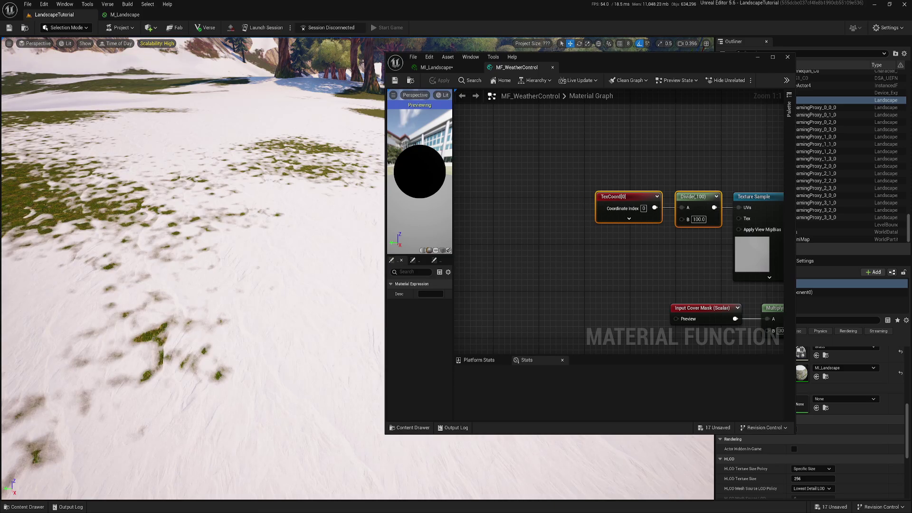
# Lower SnowAmount in MI_Landscape to about 0.07 while viewing the grassy area by the lake.
pyautogui.hotkey('s', 'e')
pyautogui.moveTo(249, 218)
pyautogui.mouseDown(button='right')
pyautogui.moveTo(185, 161)
pyautogui.moveTo(224, 164)
pyautogui.moveTo(199, 164)
pyautogui.moveTo(249, 216)
pyautogui.mouseUp(button='right')
pyautogui.press('d')
pyautogui.press('w')
pyautogui.press('e')
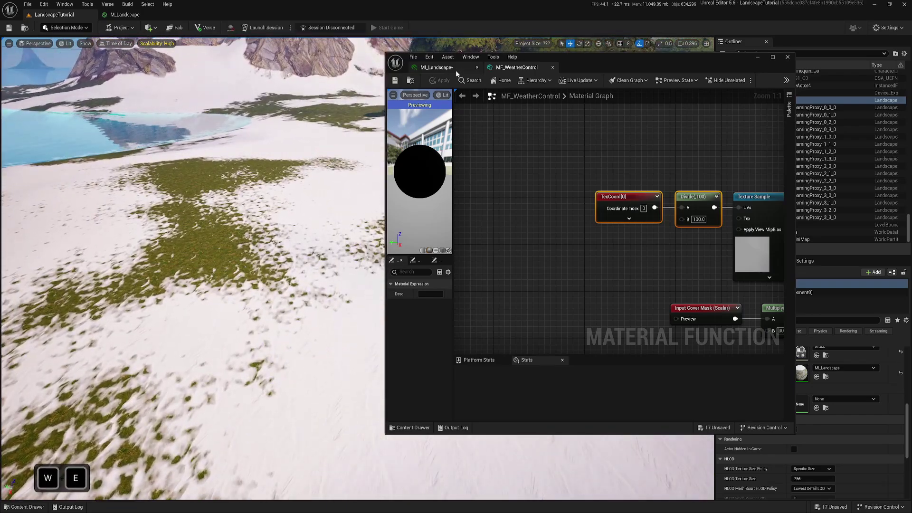
pyautogui.click(455, 69)
pyautogui.moveTo(663, 280); pyautogui.dragTo(639, 281)
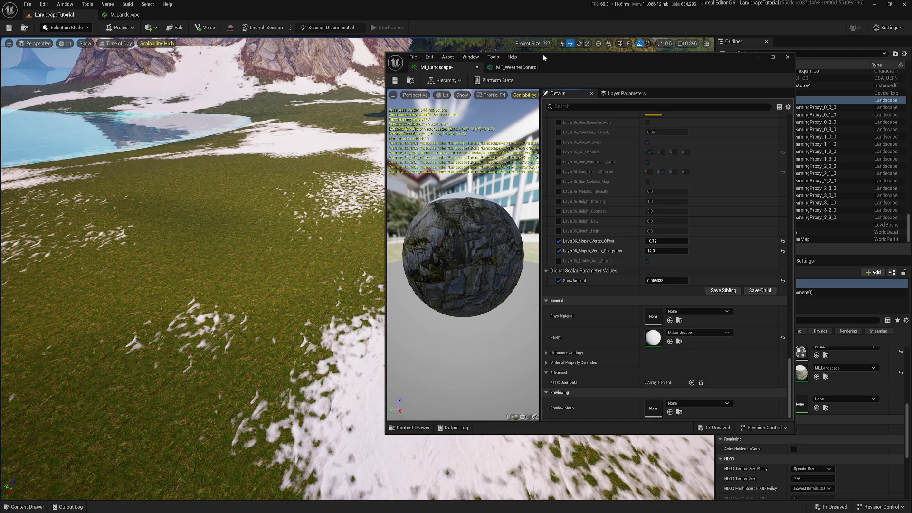
# Move the MI_Landscape window away from the viewport and switch to Landscape mode with Layer05 as the paint target.
pyautogui.moveTo(551, 61); pyautogui.dragTo(664, 92)
pyautogui.click(65, 27)
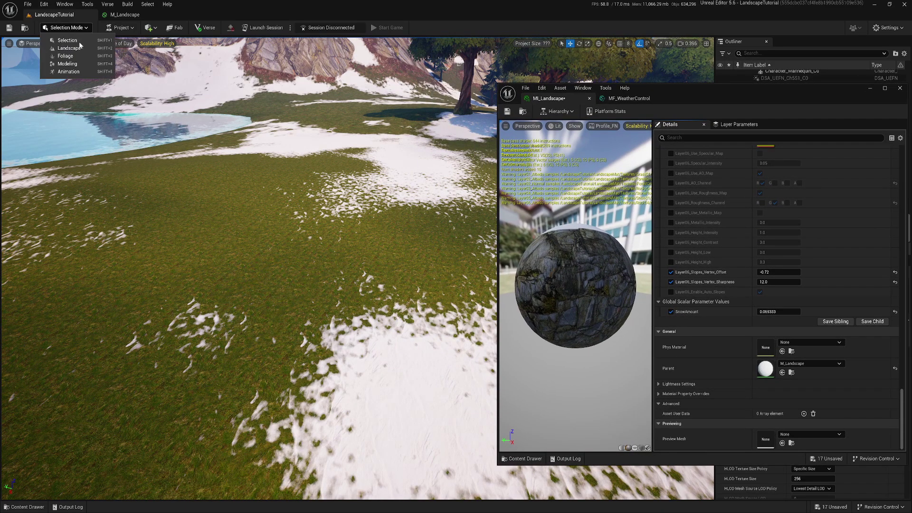
pyautogui.click(67, 46)
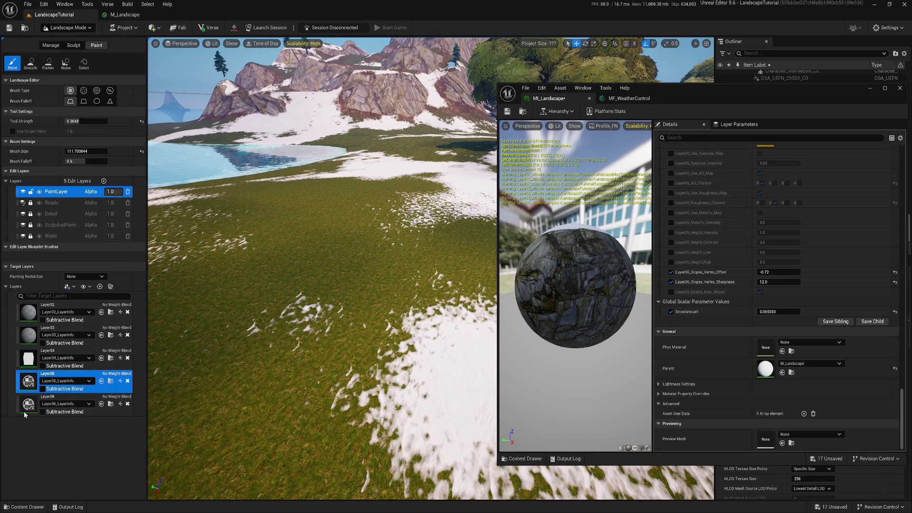
pyautogui.click(29, 359)
pyautogui.click(30, 382)
# Paint Layer05 snow onto the bare grass and over the scattered snow near the lake.
pyautogui.press('w')
pyautogui.press('e')
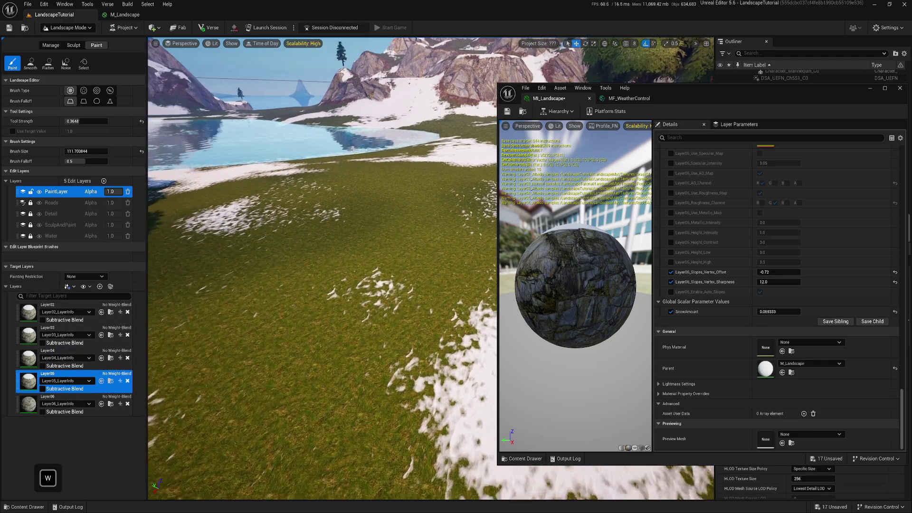
pyautogui.press('a')
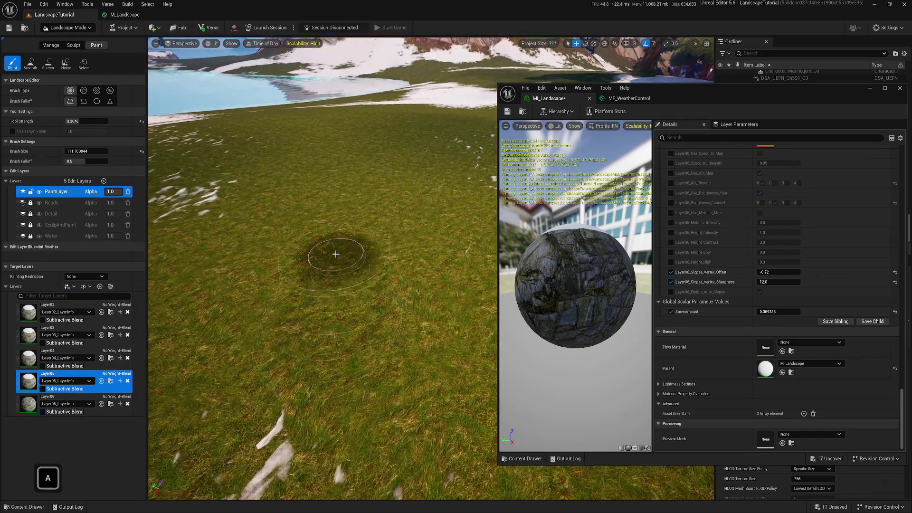
pyautogui.moveTo(398, 244)
pyautogui.mouseDown()
pyautogui.moveTo(353, 298)
pyautogui.moveTo(266, 228)
pyautogui.moveTo(213, 201)
pyautogui.moveTo(182, 199)
pyautogui.moveTo(354, 335)
pyautogui.mouseUp()
pyautogui.moveTo(354, 334)
pyautogui.mouseDown(button='right')
pyautogui.moveTo(479, 327)
pyautogui.moveTo(354, 335)
pyautogui.mouseUp(button='right')
pyautogui.press('d')
pyautogui.press('a')
pyautogui.moveTo(296, 224)
pyautogui.mouseDown()
pyautogui.moveTo(294, 315)
pyautogui.moveTo(204, 304)
pyautogui.moveTo(363, 243)
pyautogui.mouseUp()
pyautogui.moveTo(241, 230)
pyautogui.mouseDown()
pyautogui.moveTo(211, 216)
pyautogui.moveTo(366, 295)
pyautogui.moveTo(392, 209)
pyautogui.moveTo(346, 255)
pyautogui.moveTo(349, 273)
pyautogui.moveTo(285, 257)
pyautogui.moveTo(244, 264)
pyautogui.moveTo(248, 342)
pyautogui.mouseUp()
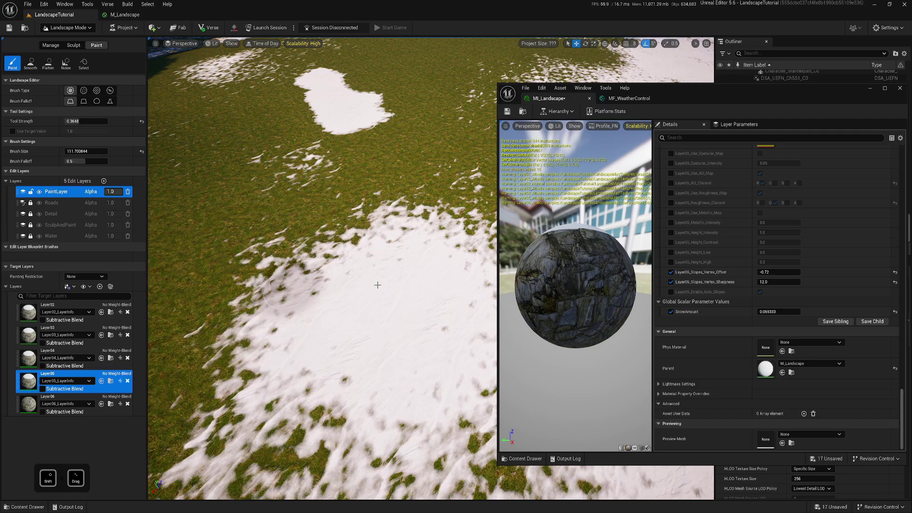
# Erase the isolated Layer05 snow patch painted on the bare grass.
pyautogui.press('d')
pyautogui.moveTo(359, 332)
pyautogui.mouseDown(button='right')
pyautogui.moveTo(366, 330)
pyautogui.moveTo(332, 275)
pyautogui.moveTo(361, 285)
pyautogui.moveTo(315, 221)
pyautogui.mouseUp(button='right')
pyautogui.press('q')
pyautogui.press('w')
pyautogui.press('e')
pyautogui.press('a')
pyautogui.press('s')
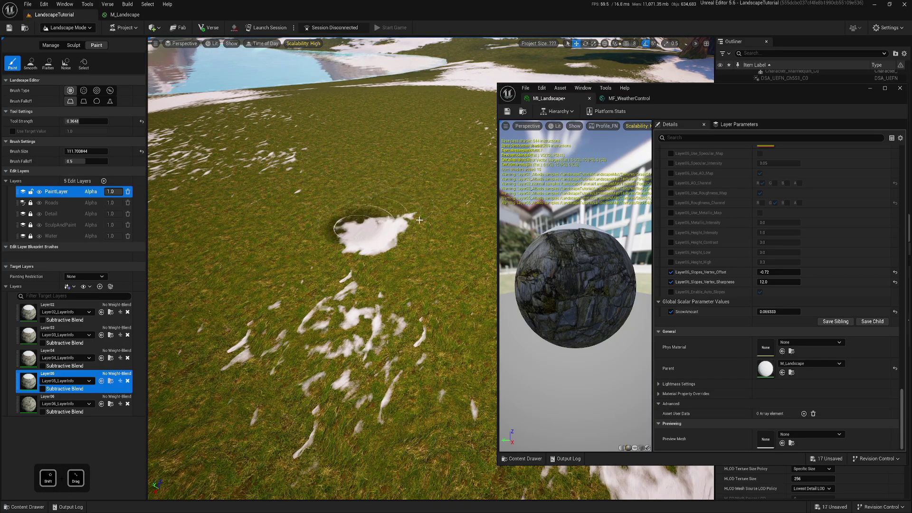
pyautogui.press('a')
pyautogui.press('w')
# Erase the solid Layer05 paint from the scattered snow area below the lake.
pyautogui.moveTo(313, 236); pyautogui.dragTo(330, 263, button='right')
pyautogui.press('e')
pyautogui.press('d')
pyautogui.press('s')
pyautogui.press('d')
pyautogui.press('q')
pyautogui.moveTo(299, 206); pyautogui.dragTo(384, 275, button='right')
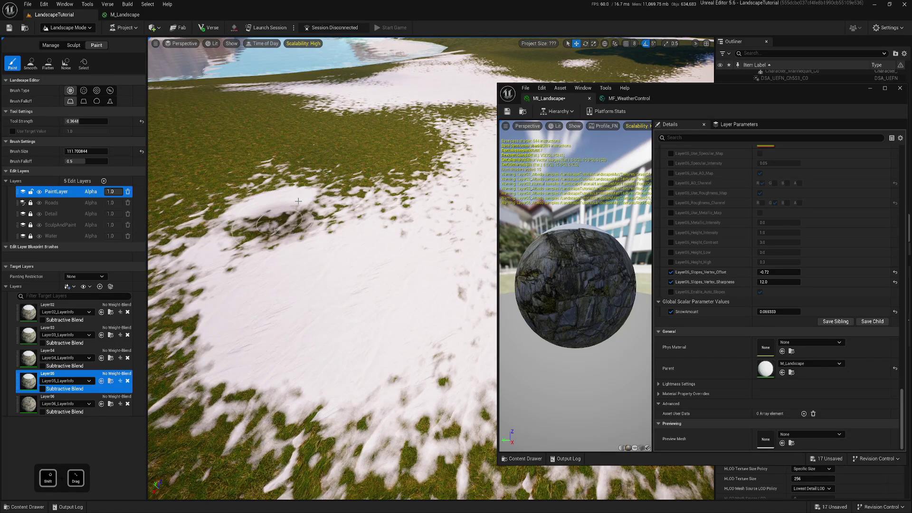
pyautogui.moveTo(298, 201)
pyautogui.keyDown('shift'); pyautogui.mouseDown()
pyautogui.moveTo(276, 333)
pyautogui.moveTo(375, 308)
pyautogui.moveTo(366, 234)
pyautogui.moveTo(290, 247)
pyautogui.mouseUp(); pyautogui.keyUp('shift')
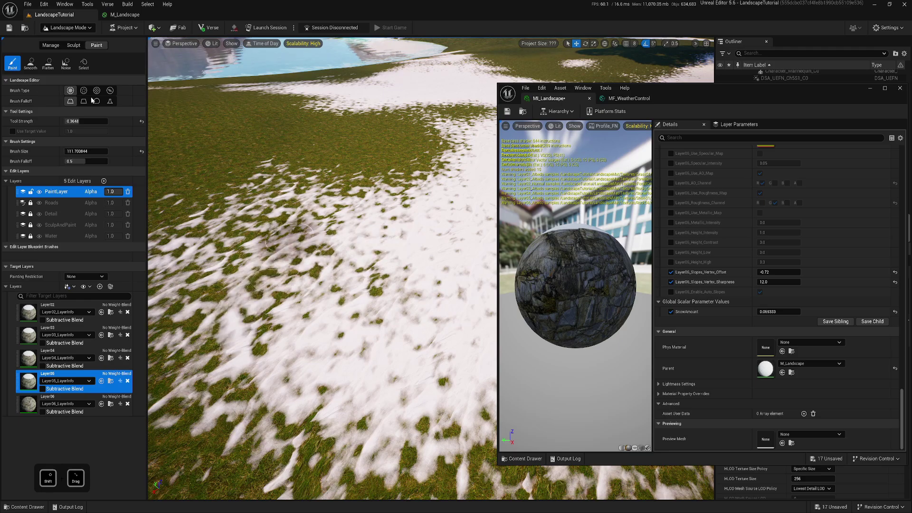
# Return to Selection mode and review the snow cover around the lake and mountains.
pyautogui.click(66, 41)
pyautogui.press('s')
pyautogui.press('a')
pyautogui.moveTo(285, 238)
pyautogui.mouseDown(button='right')
pyautogui.moveTo(271, 204)
pyautogui.moveTo(209, 185)
pyautogui.moveTo(247, 237)
pyautogui.moveTo(171, 237)
pyautogui.moveTo(185, 227)
pyautogui.moveTo(162, 228)
pyautogui.moveTo(287, 237)
pyautogui.mouseUp(button='right')
pyautogui.press('e')
pyautogui.scroll(2, 271, 204)
pyautogui.press('w')
pyautogui.press('a')
pyautogui.press('e')
pyautogui.press('d')
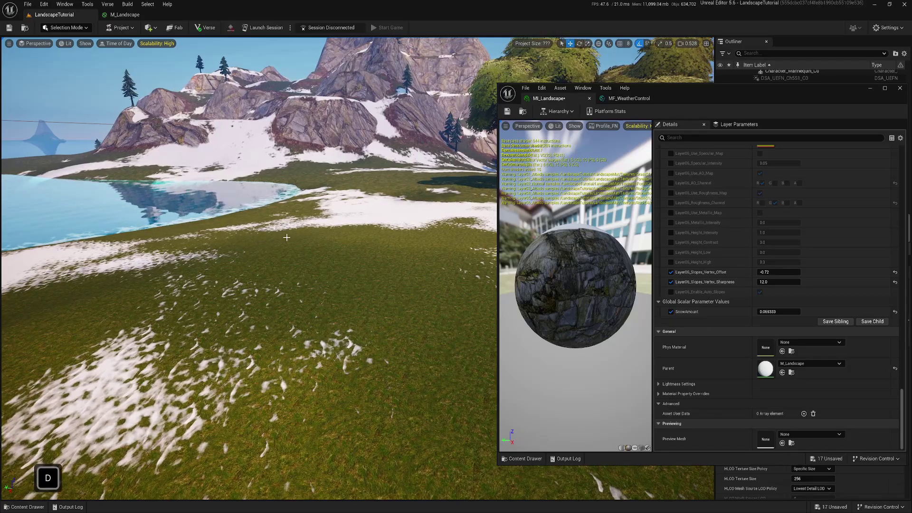
# Save the MI_Landscape material instance.
pyautogui.click(507, 112)
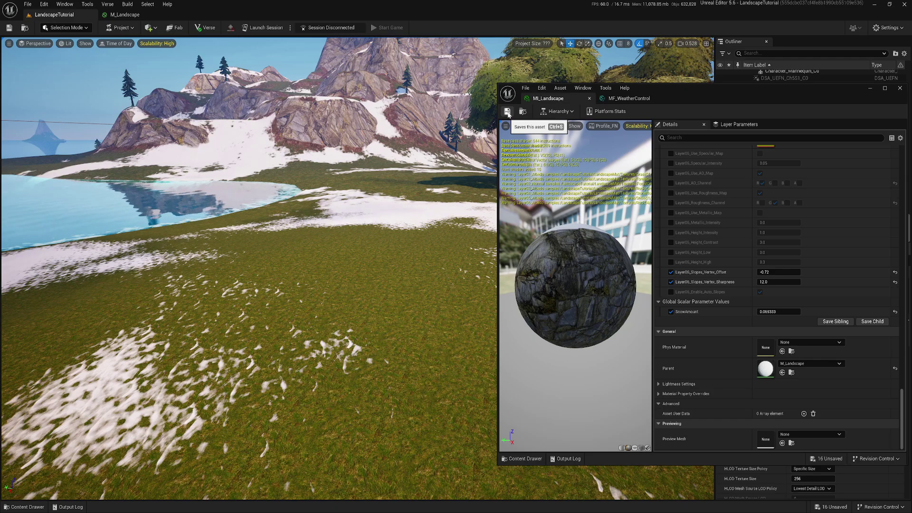
pyautogui.moveTo(336, 219)
pyautogui.mouseDown(button='right')
pyautogui.moveTo(384, 215)
pyautogui.moveTo(328, 210)
pyautogui.mouseUp(button='right')
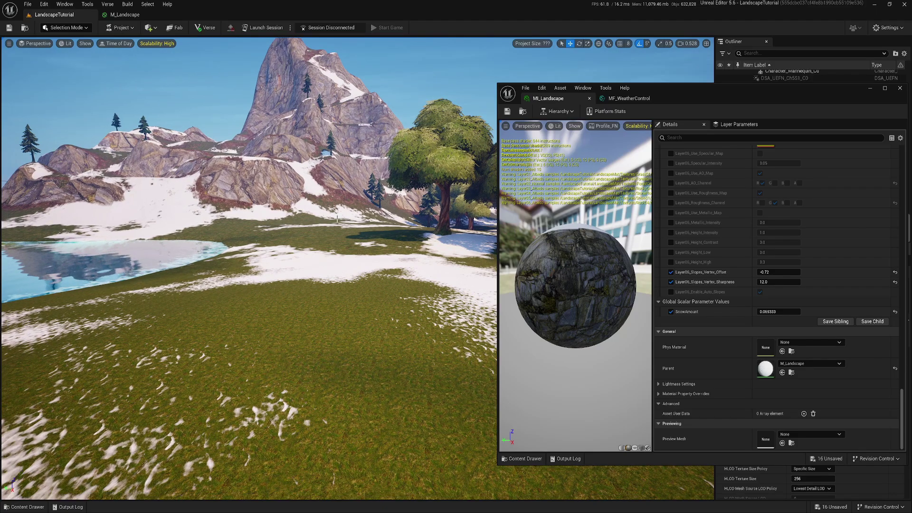